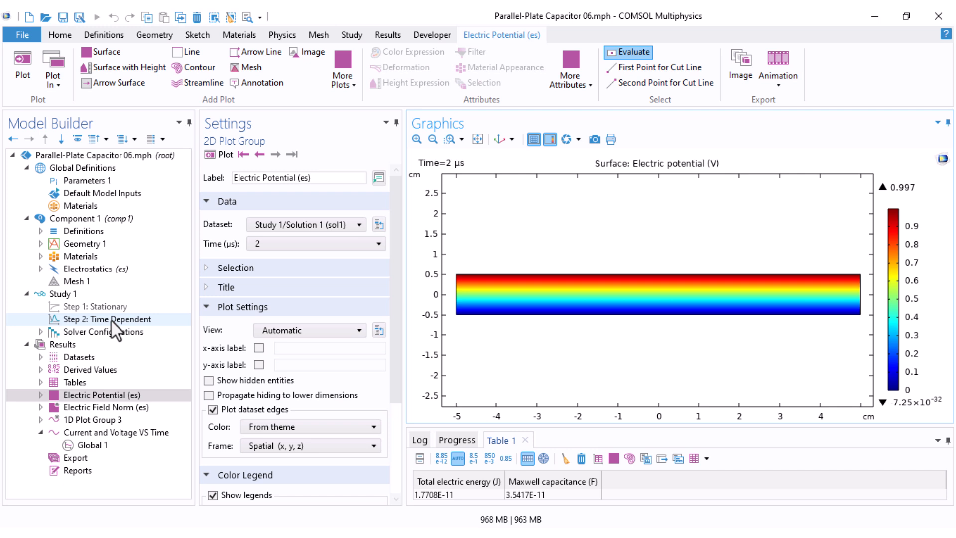
Step: Delete the Study 1/Solution 1 dataset and clear the results table
click(39, 358)
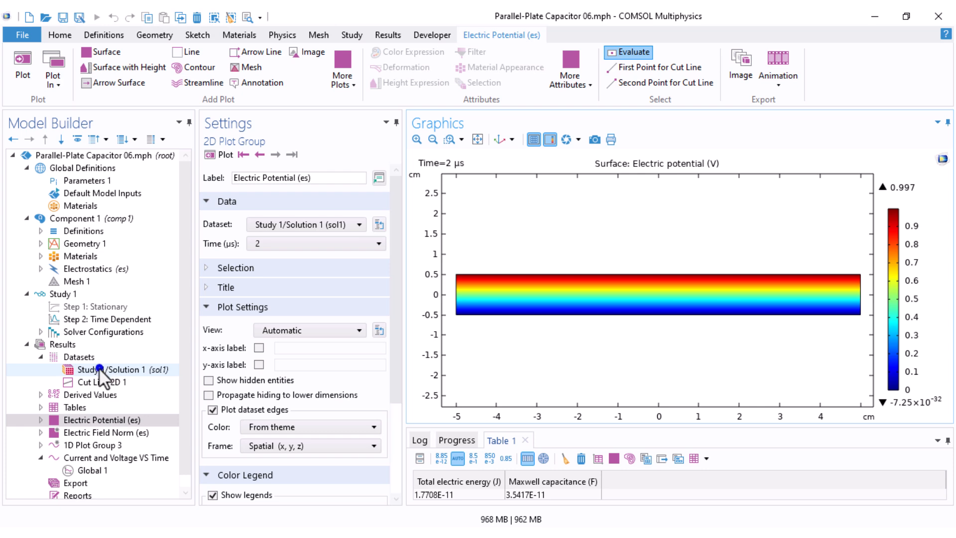
click(98, 368)
right_click(98, 369)
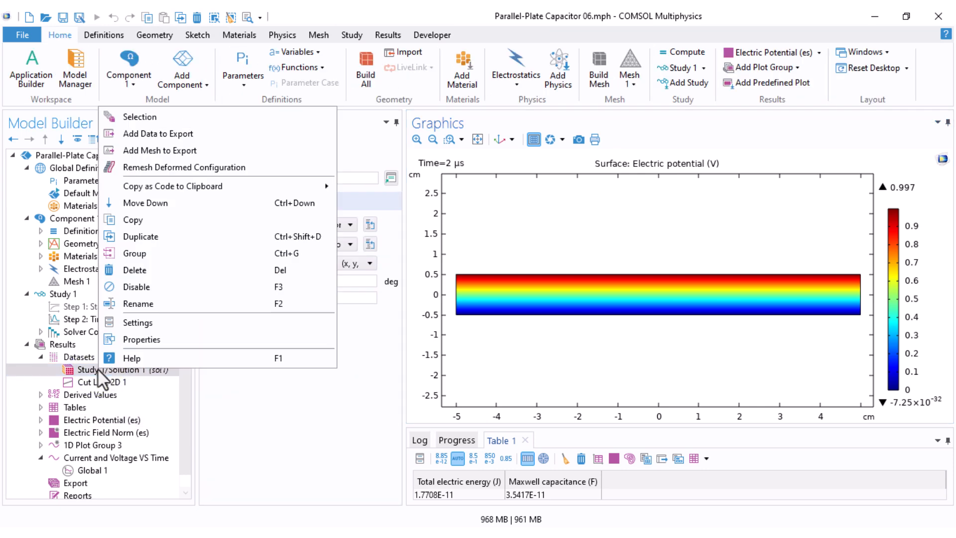
click(132, 270)
click(518, 325)
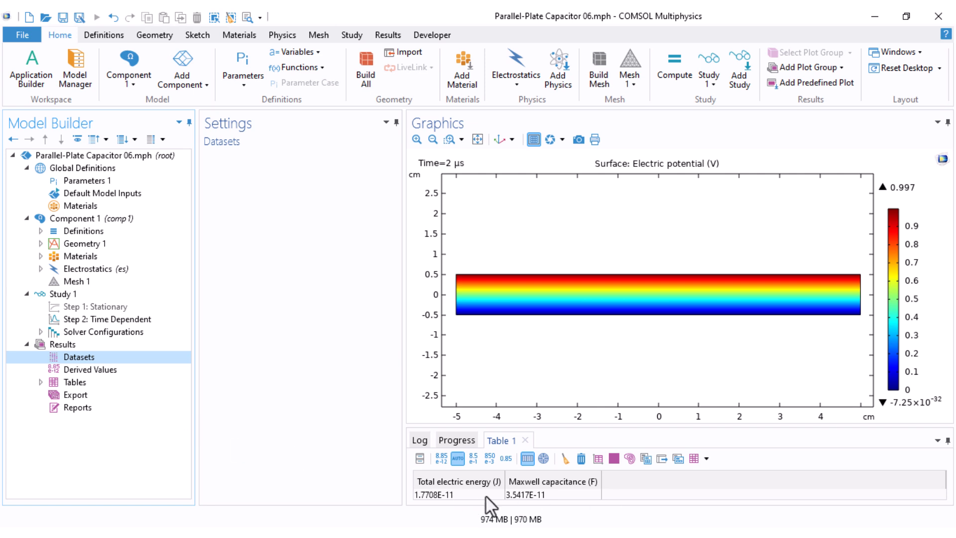
click(567, 461)
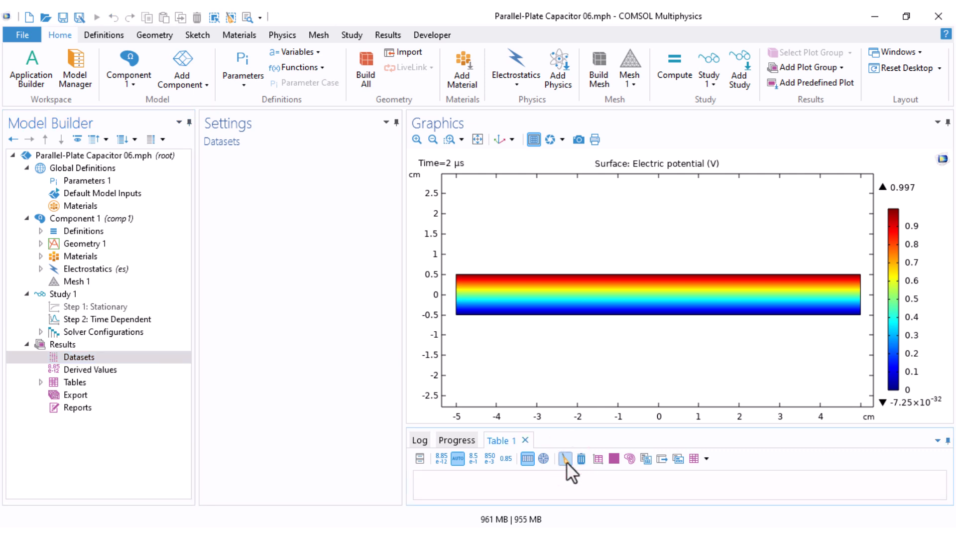
Step: Add a Frequency Domain study step to Study 1
click(70, 293)
right_click(70, 294)
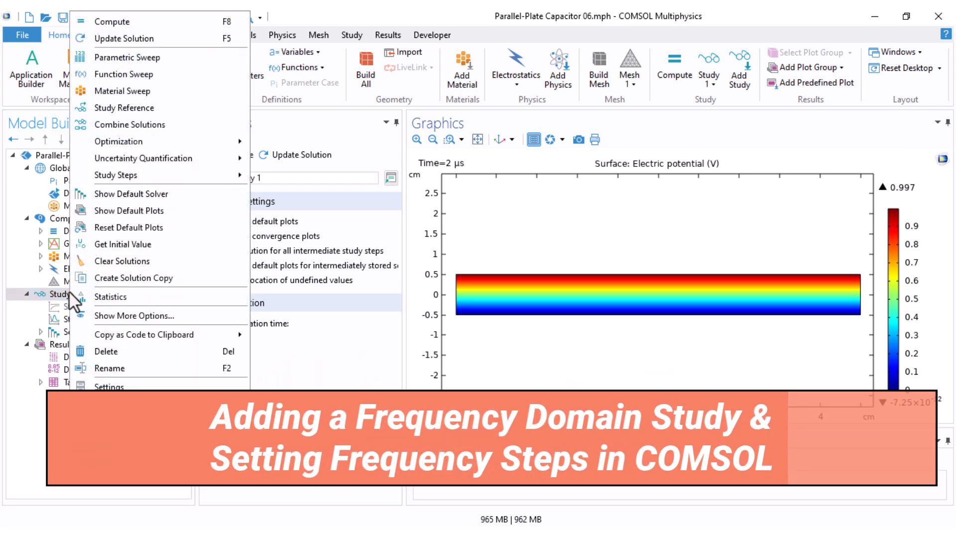
mouse_move(163, 178)
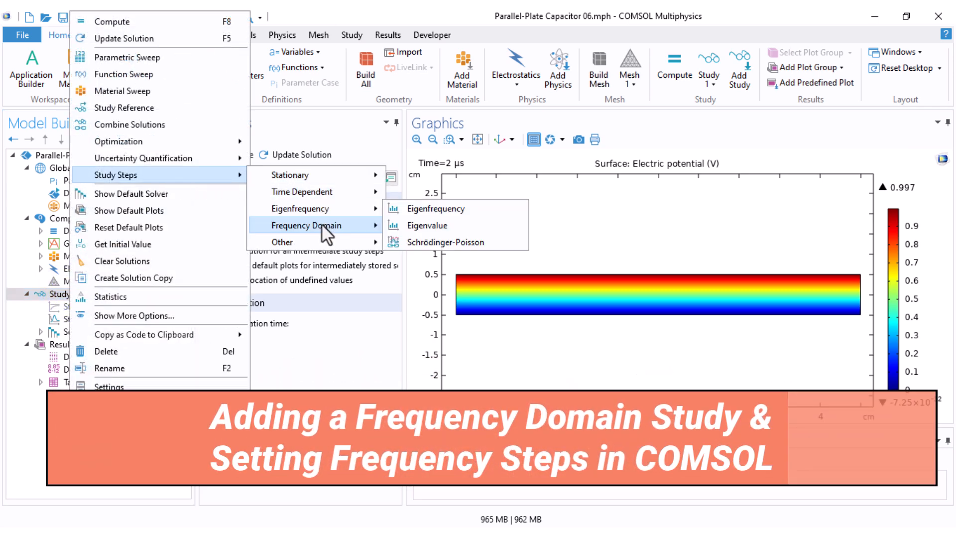
mouse_move(321, 224)
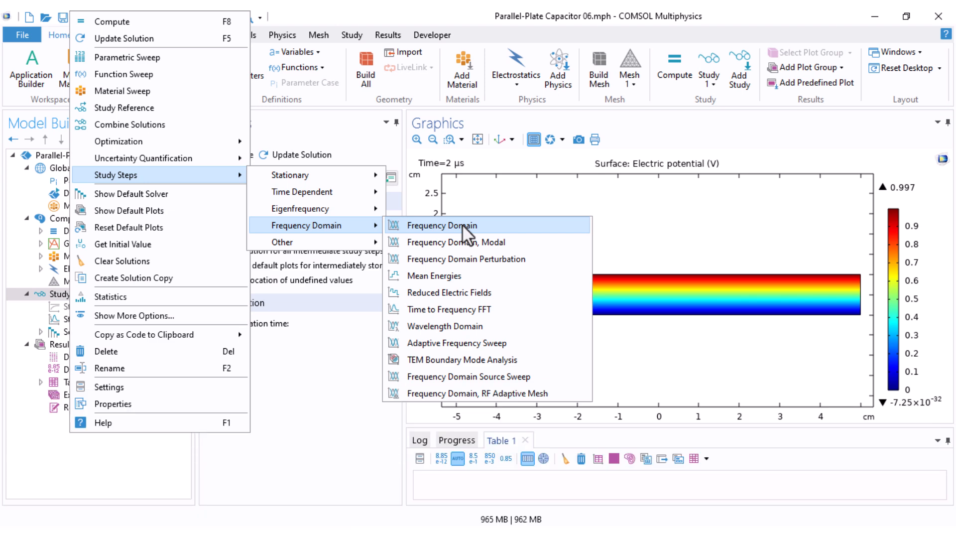
click(462, 225)
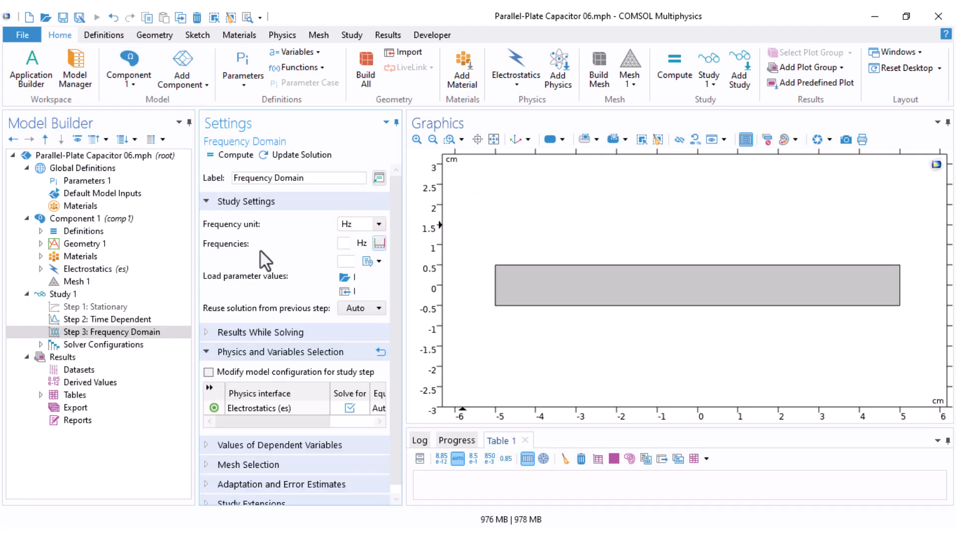
Step: Set the frequency unit to kHz and define logarithmic frequencies from 1 to 1000 kHz with 100 steps per decade
click(379, 224)
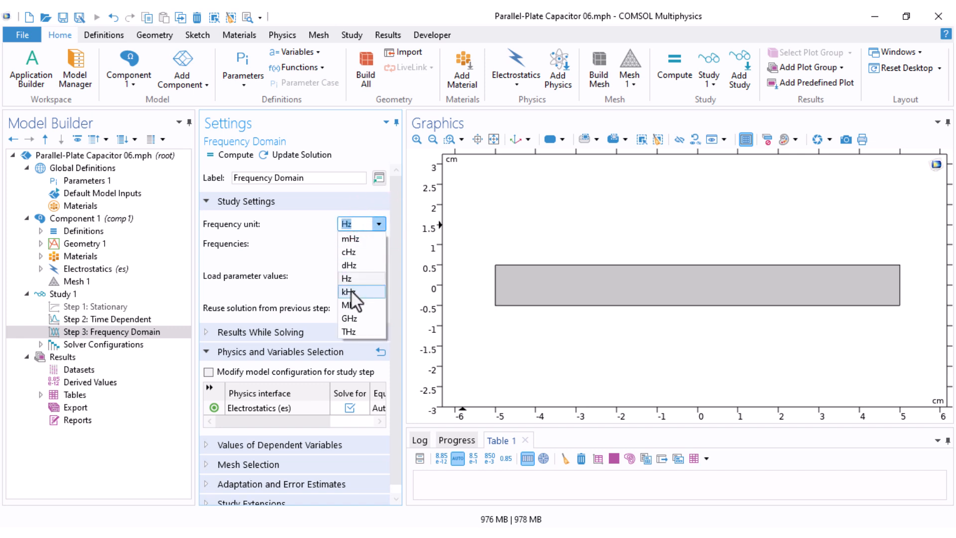
click(351, 292)
click(379, 243)
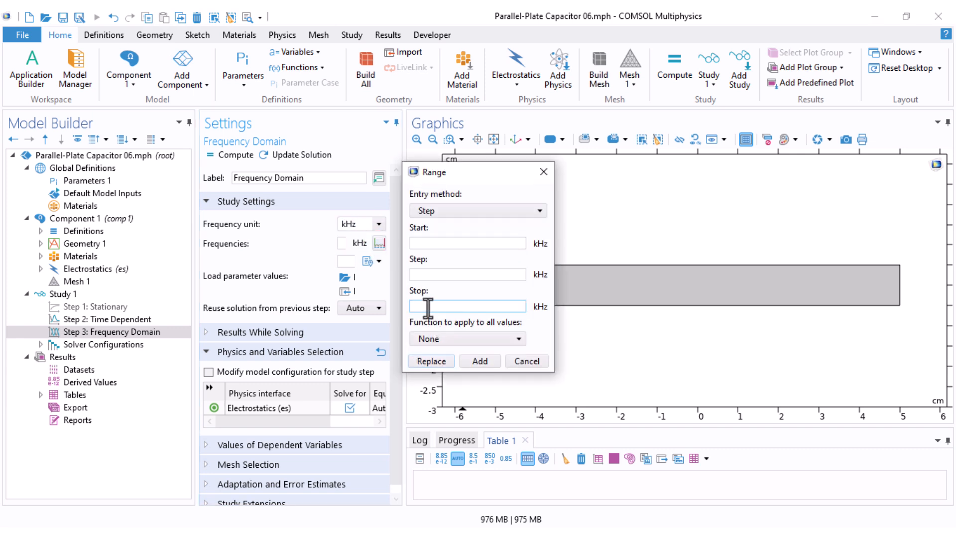
click(452, 209)
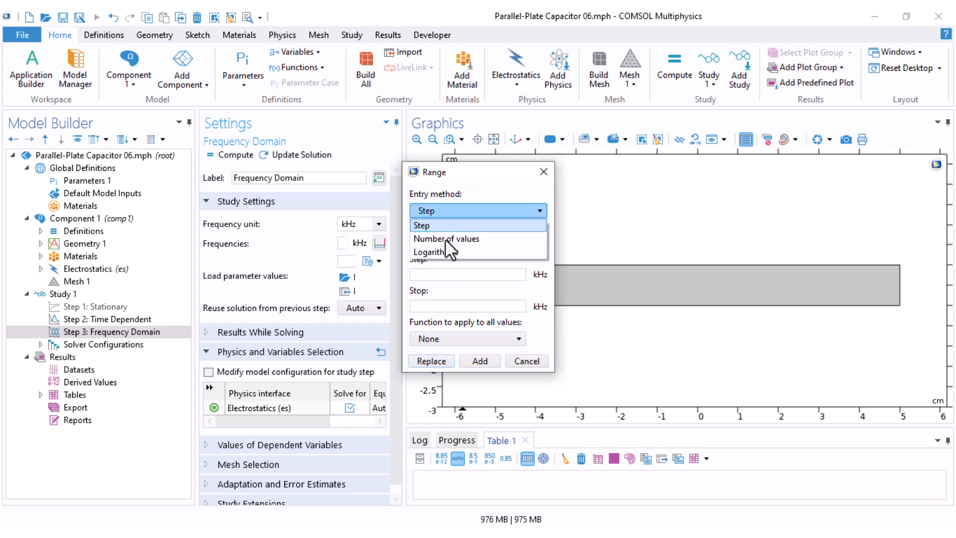
click(442, 250)
click(427, 243)
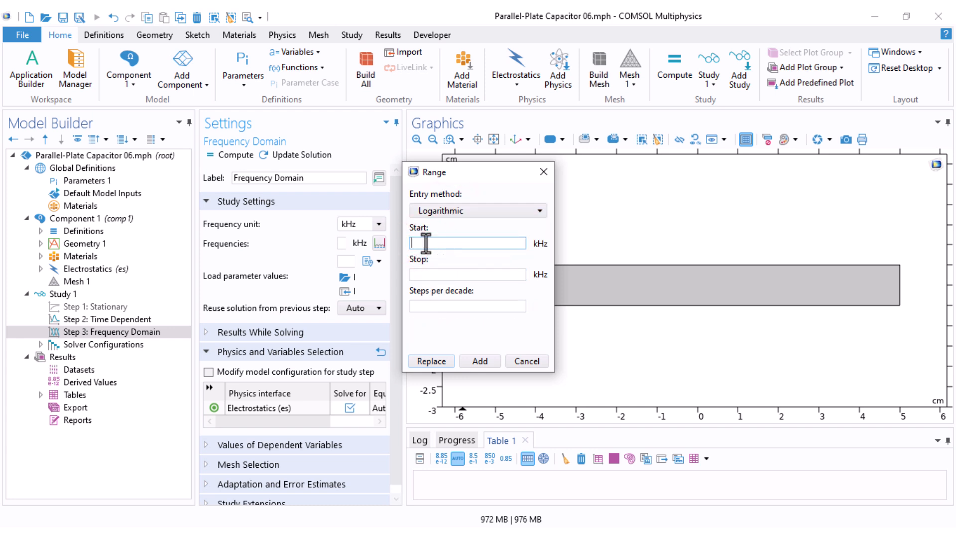
text(1)
click(456, 274)
text(1000)
click(446, 306)
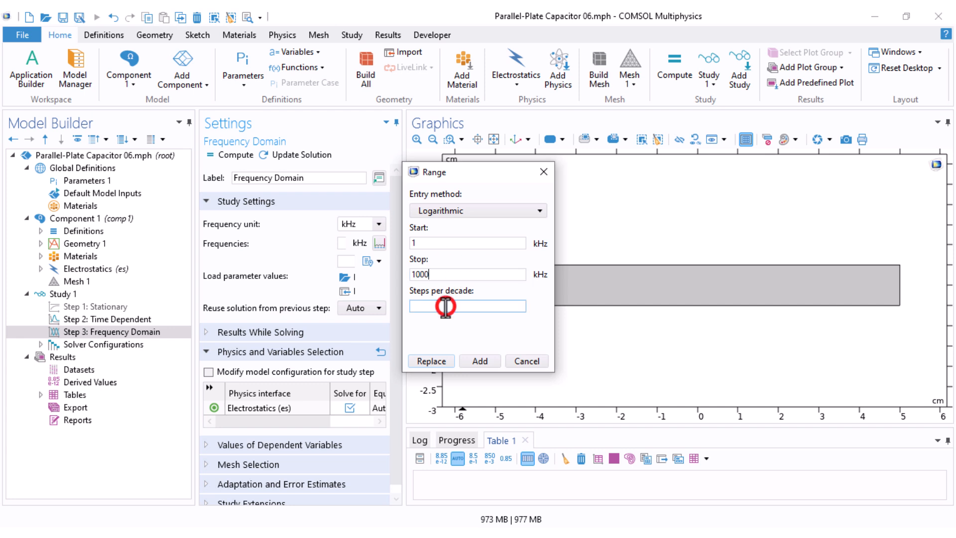
text(100)
click(431, 357)
drag(404, 249, 546, 259)
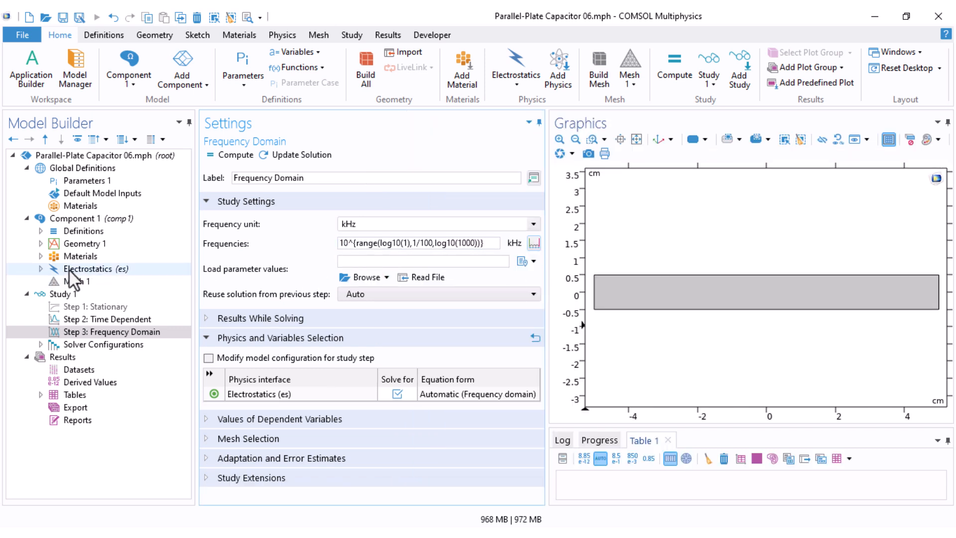
Step: Change Terminal 1 of Electrostatics to the Voltage terminal type
click(40, 268)
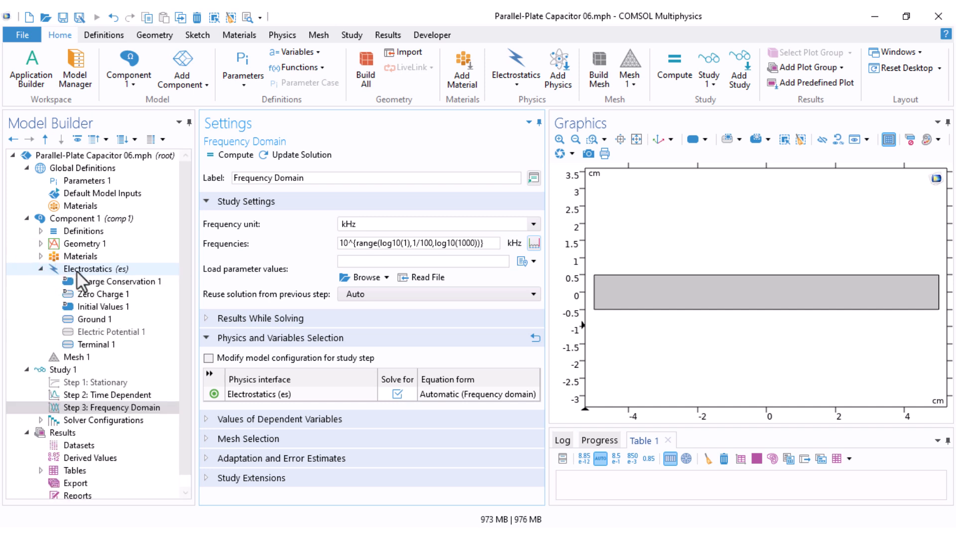
click(91, 344)
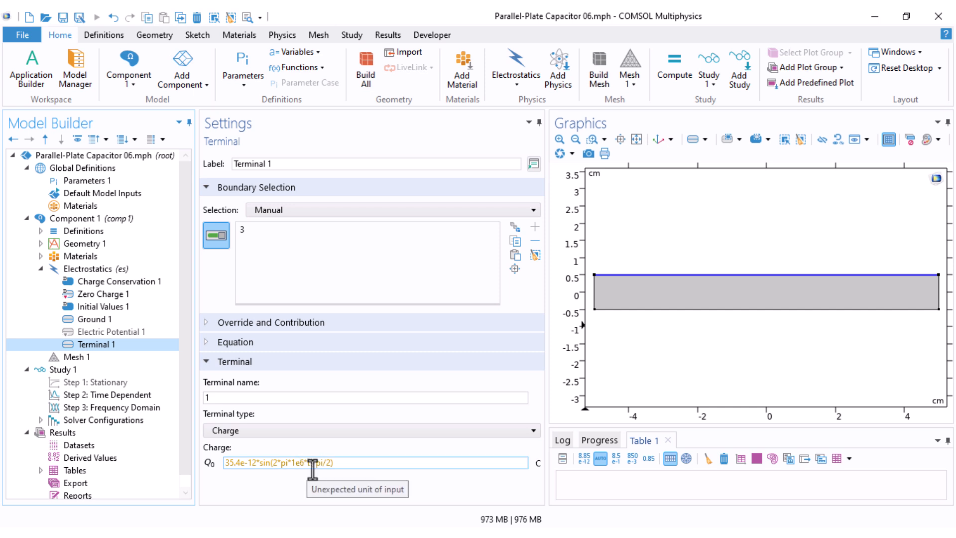
click(283, 433)
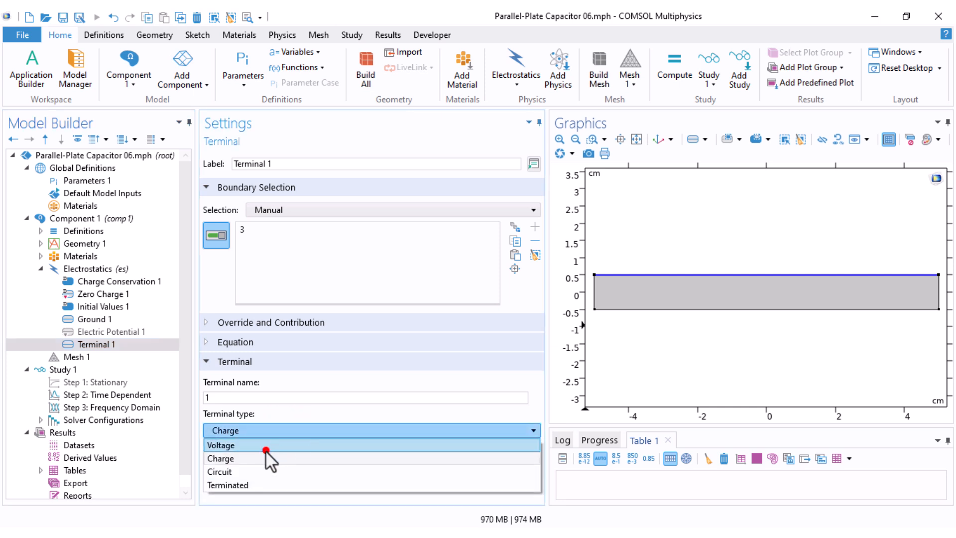
click(265, 445)
click(233, 464)
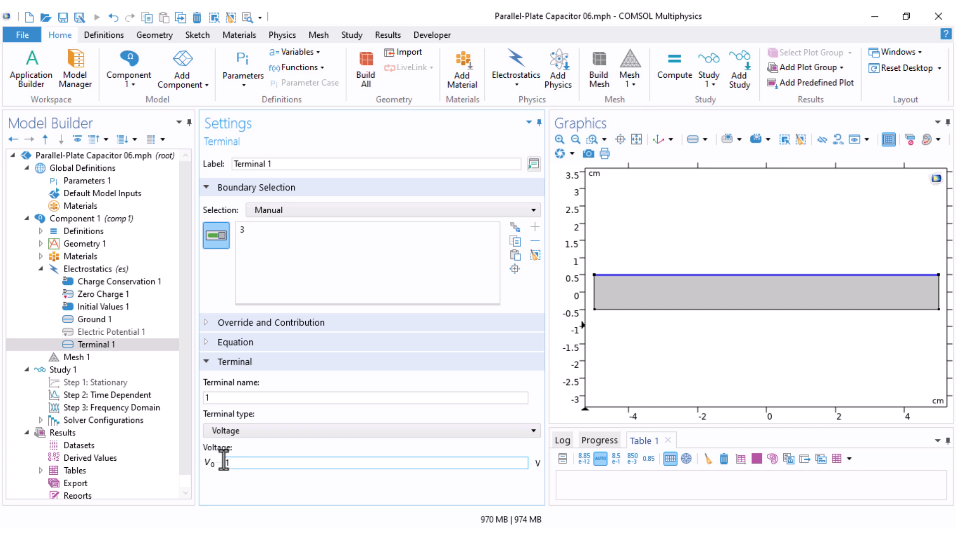
Step: Compute Study 1
click(71, 356)
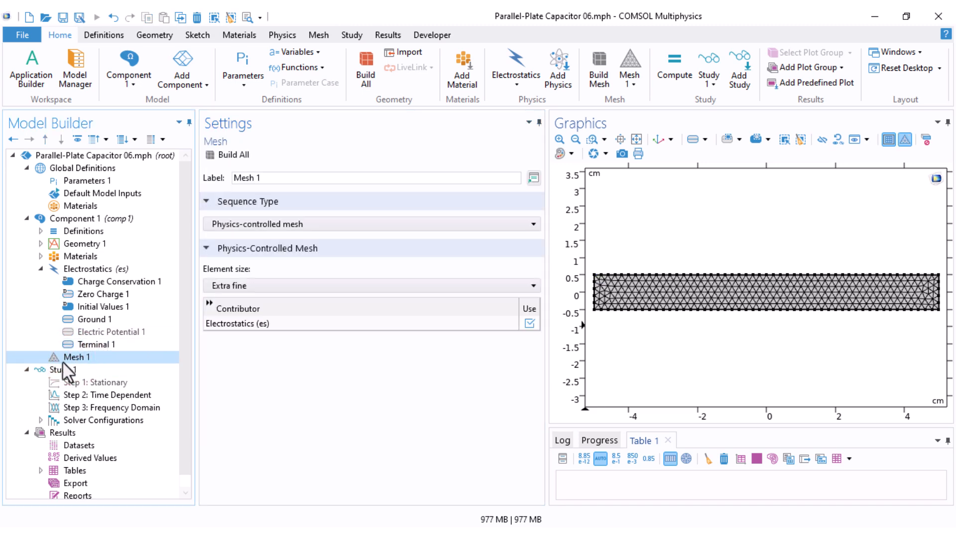
click(58, 368)
right_click(58, 368)
click(107, 21)
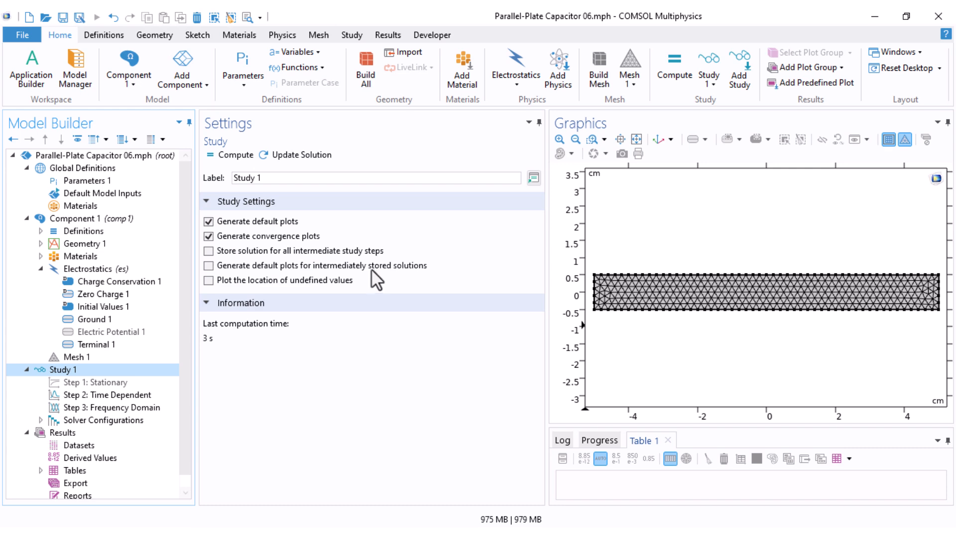
scroll(38, 316, down, 1)
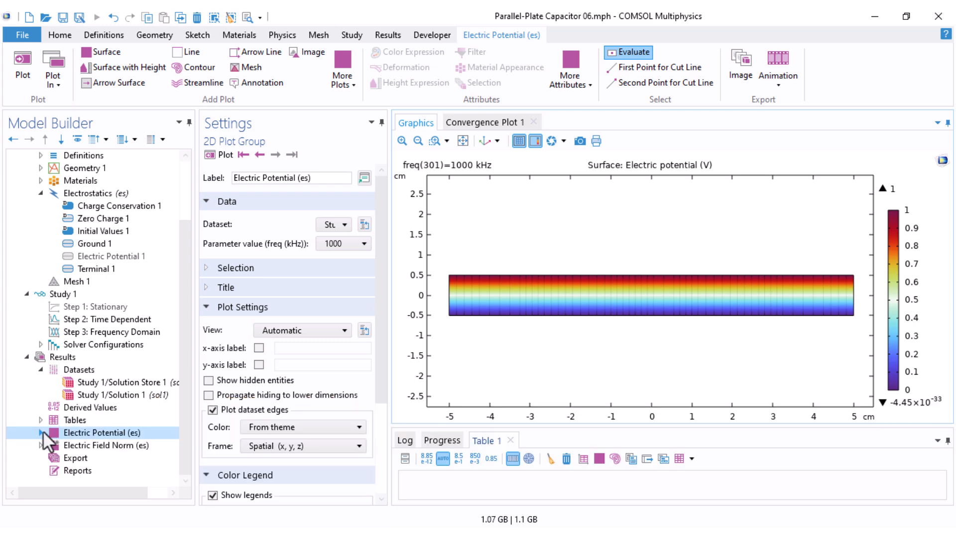
Step: Plot the Electric Potential surface at the 53.703 kHz frequency
click(41, 445)
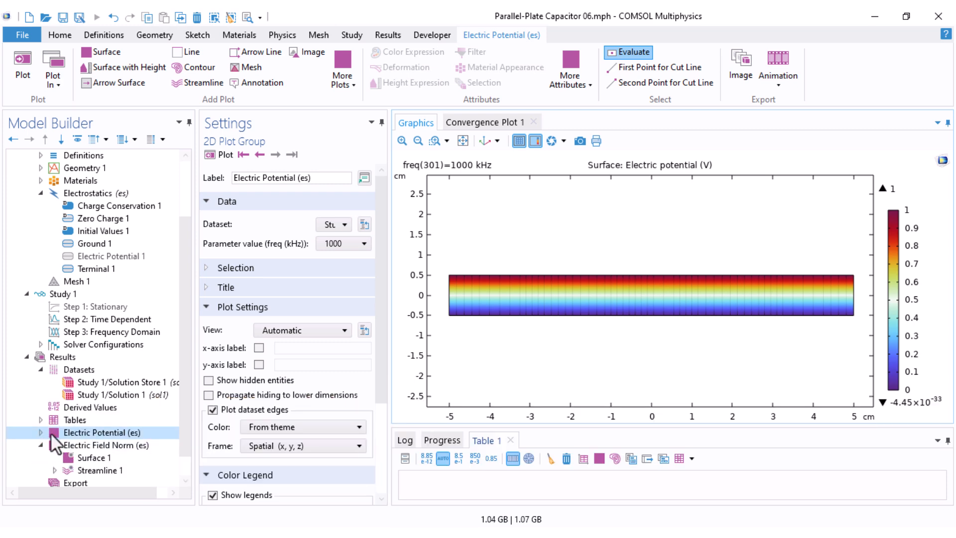
click(41, 432)
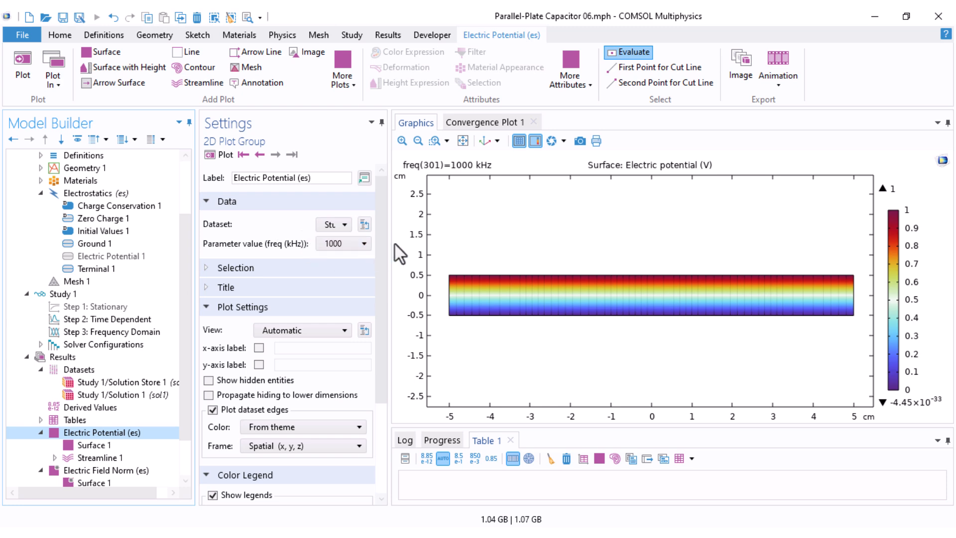
drag(391, 244, 461, 244)
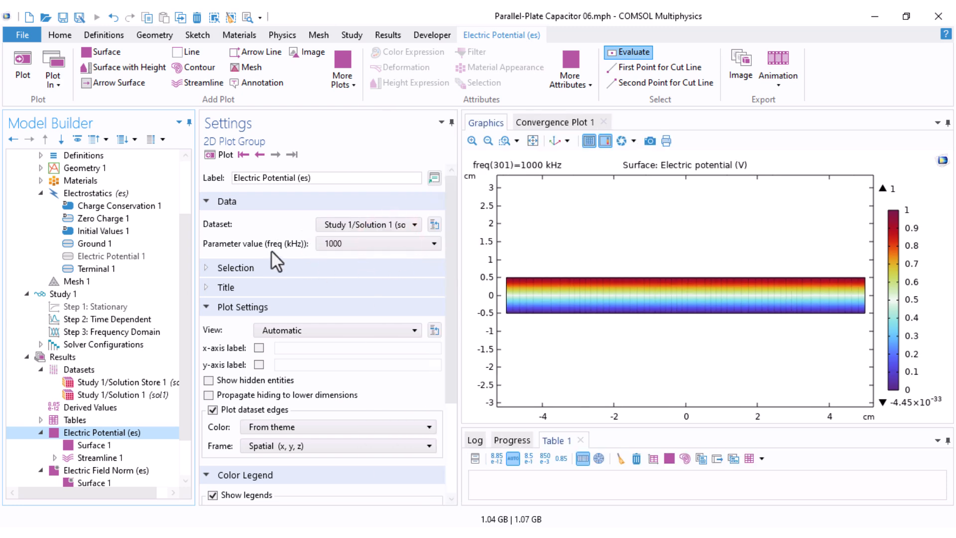
click(355, 244)
scroll(357, 309, up, 10)
drag(434, 399, 434, 352)
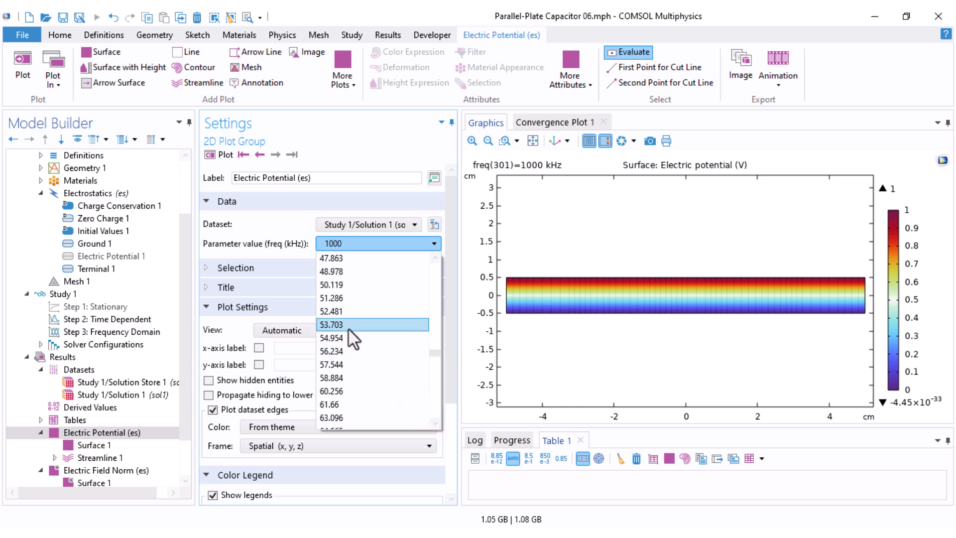
click(348, 325)
click(212, 154)
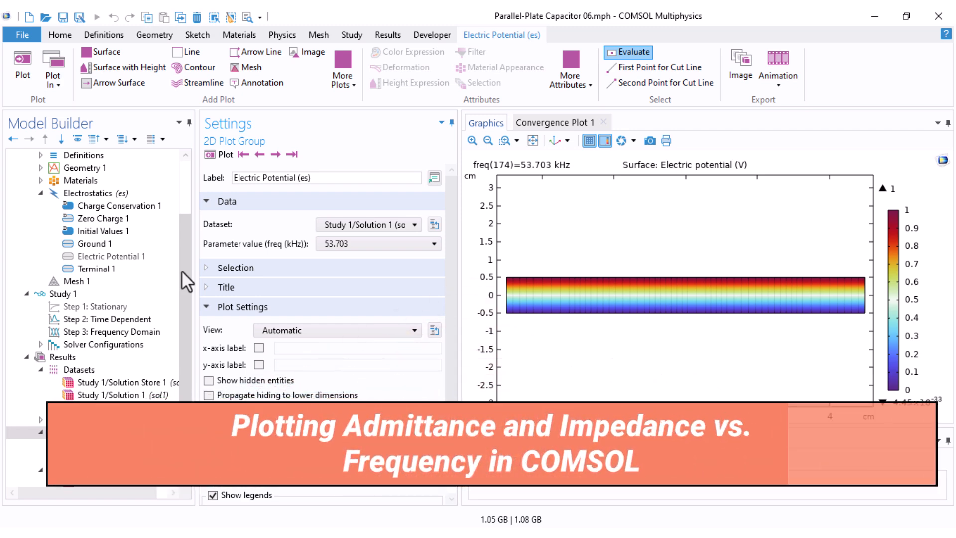
Step: Add a 1D plot group under Results and give it a Global plot
drag(181, 271, 186, 310)
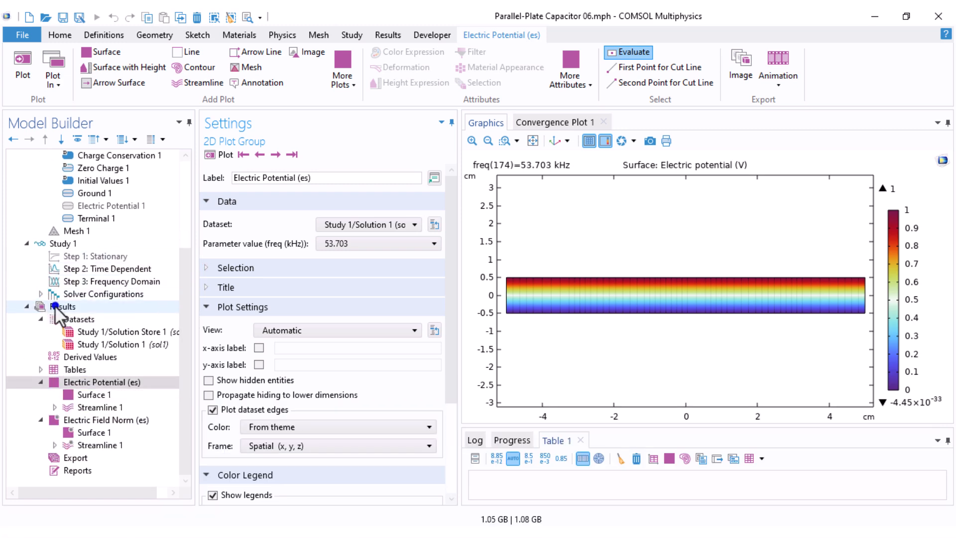
right_click(55, 306)
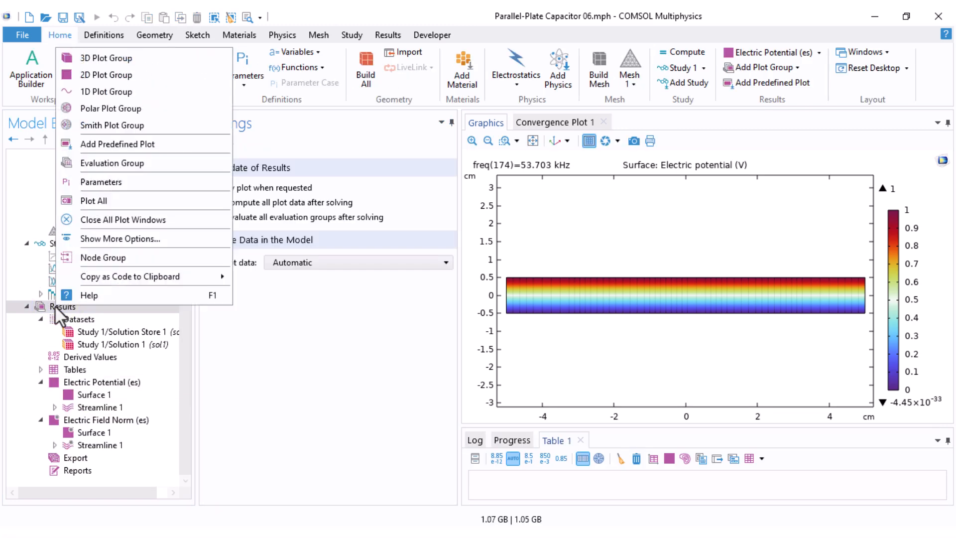
click(115, 94)
right_click(98, 445)
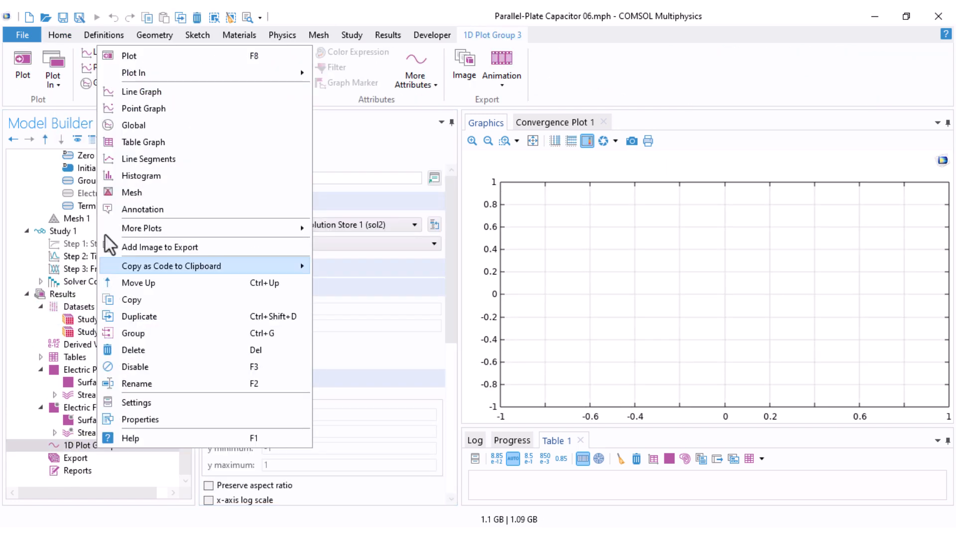
click(141, 126)
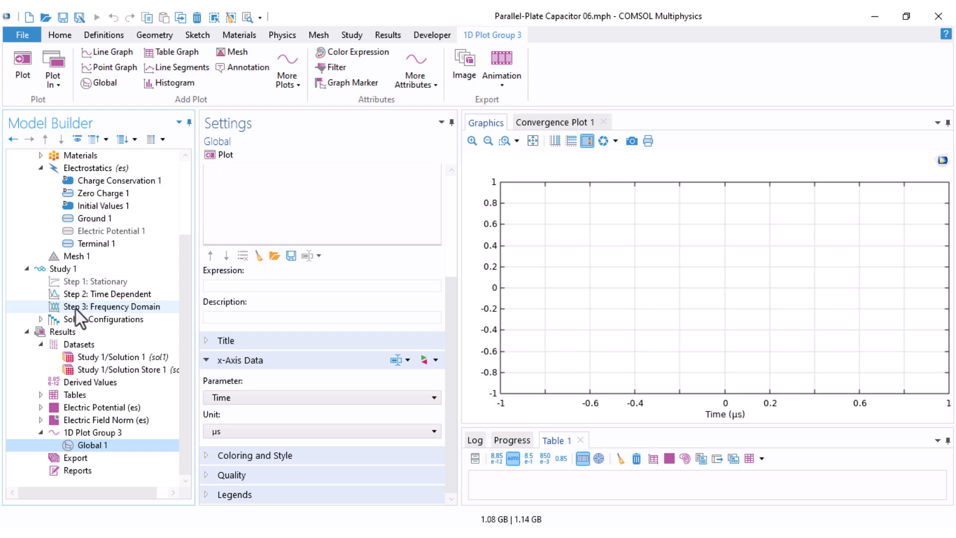
drag(196, 345, 310, 343)
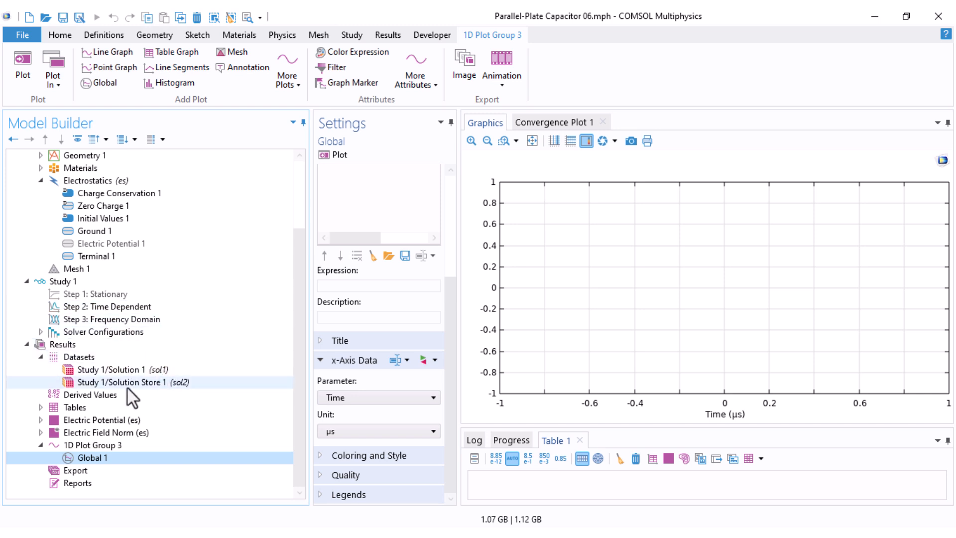
right_click(97, 304)
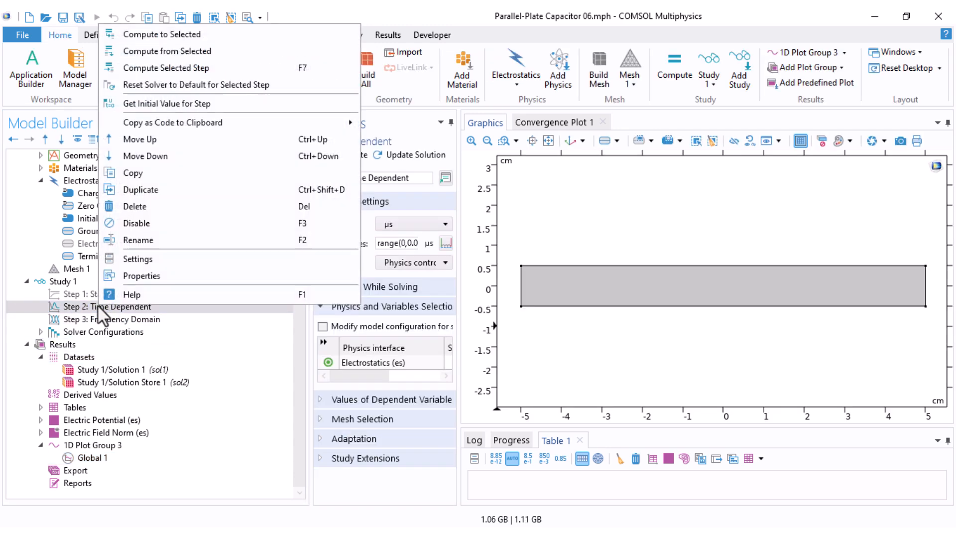
click(130, 382)
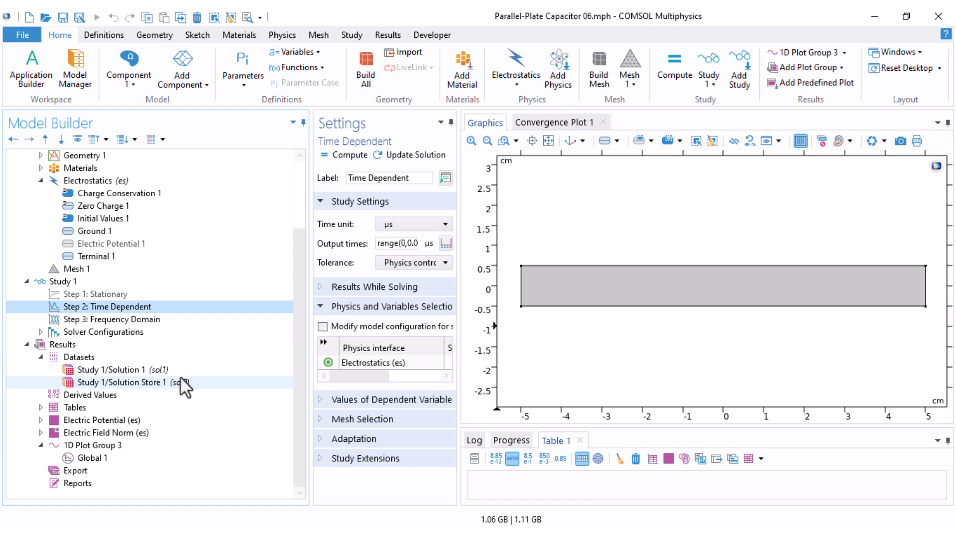
drag(310, 374, 214, 393)
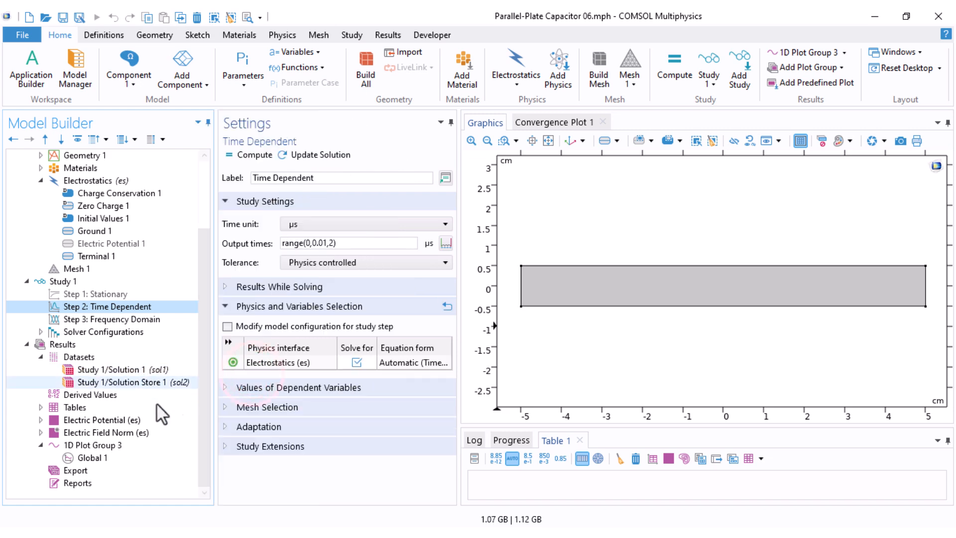
Step: Set the dataset of 1D Plot Group 3 to Study 1/Solution 1 (sol1)
click(73, 444)
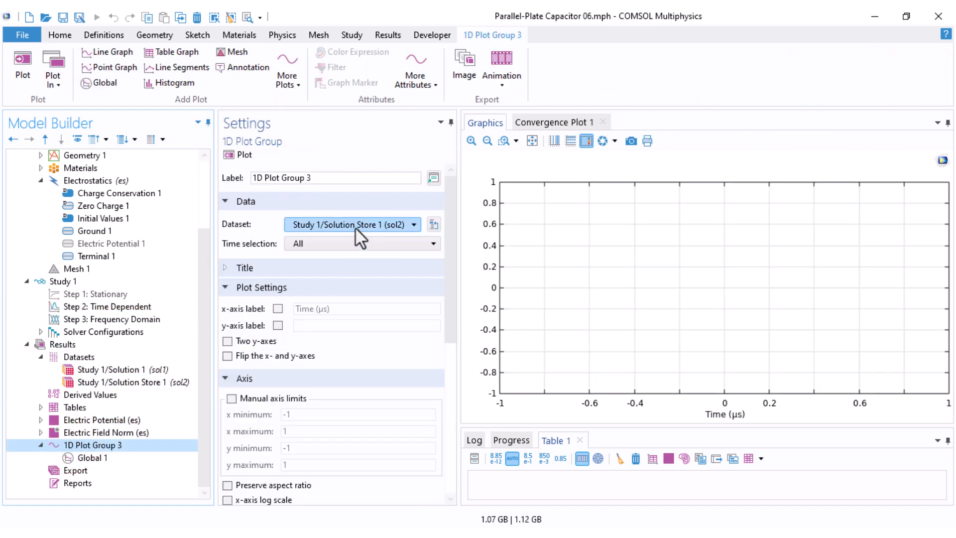
click(396, 226)
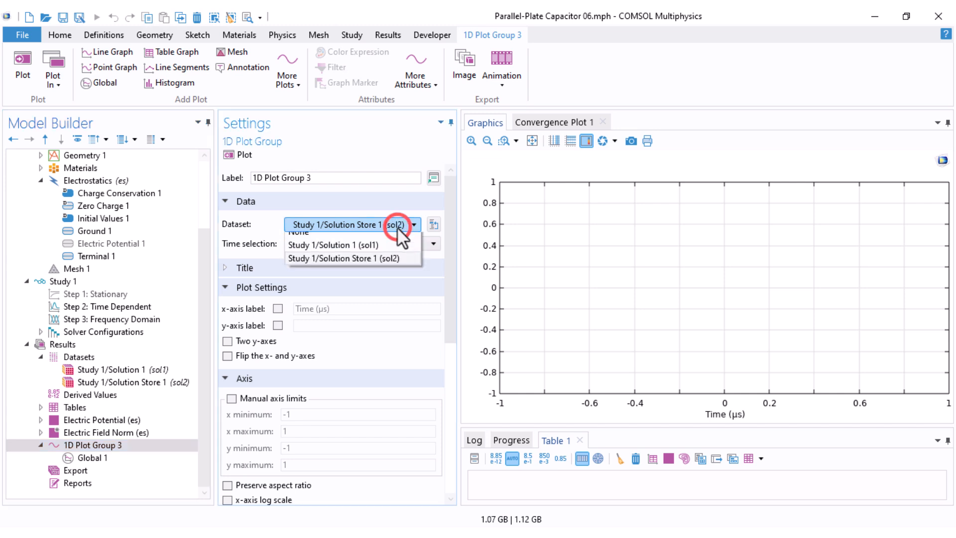
click(367, 254)
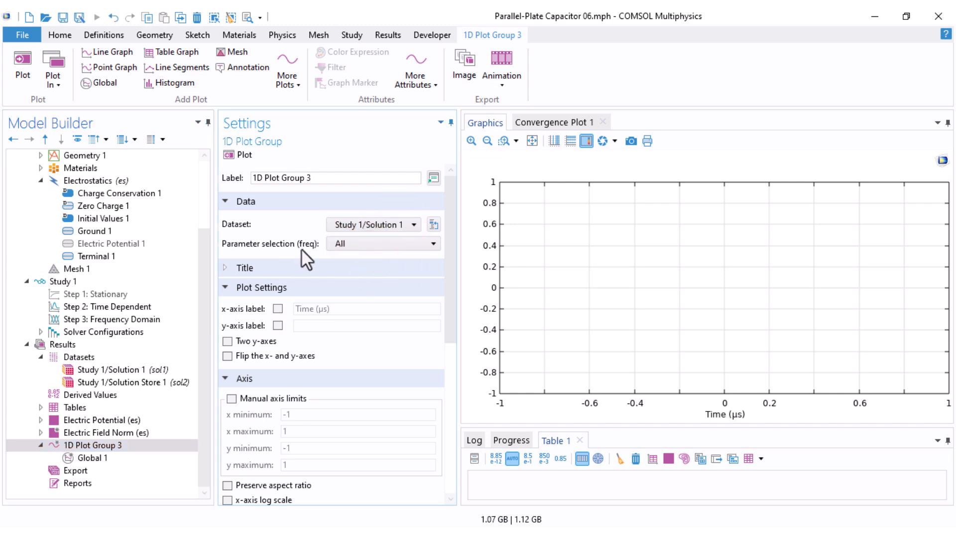
Step: Add the terminal charge es.Q0_1 from the Electrostatics terminals to the Global plot's y-axis expressions
click(99, 457)
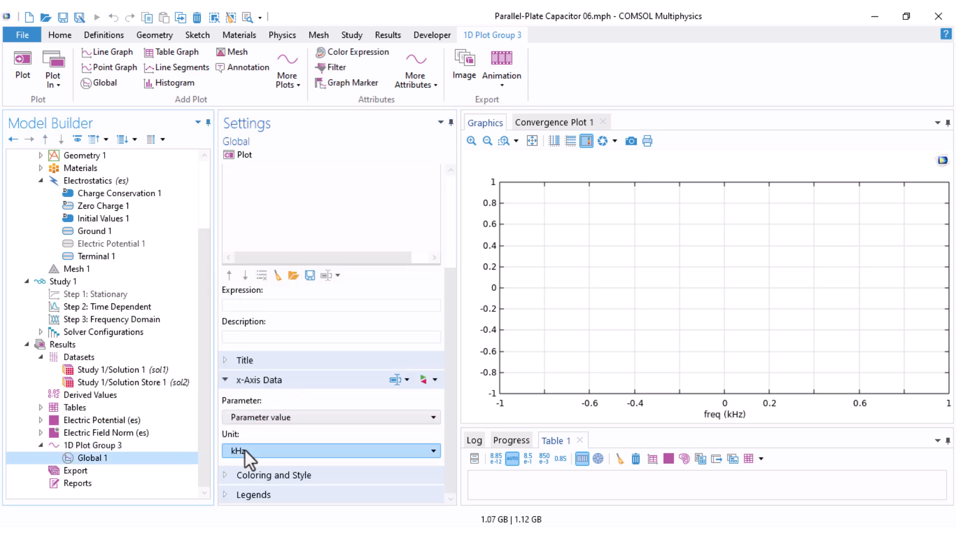
drag(450, 390, 450, 282)
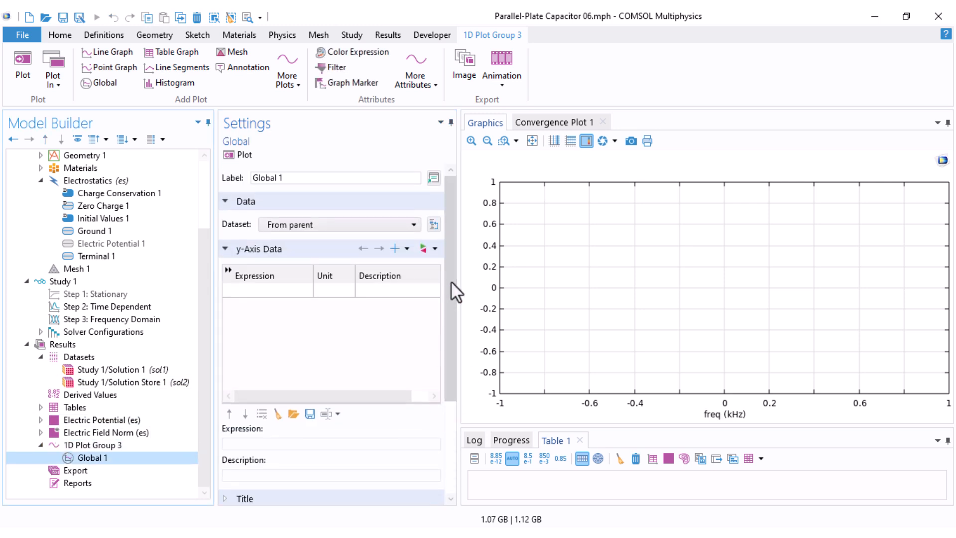
click(421, 248)
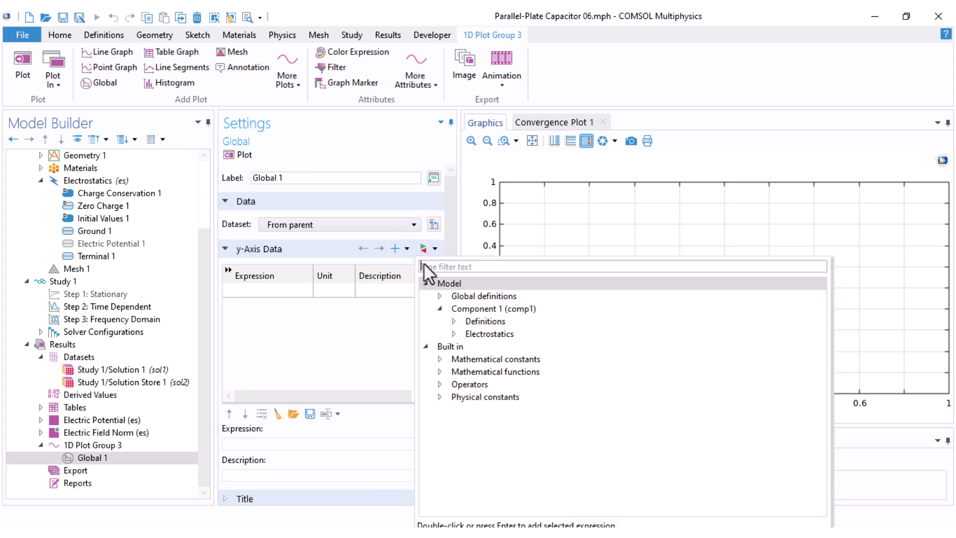
click(454, 334)
click(467, 372)
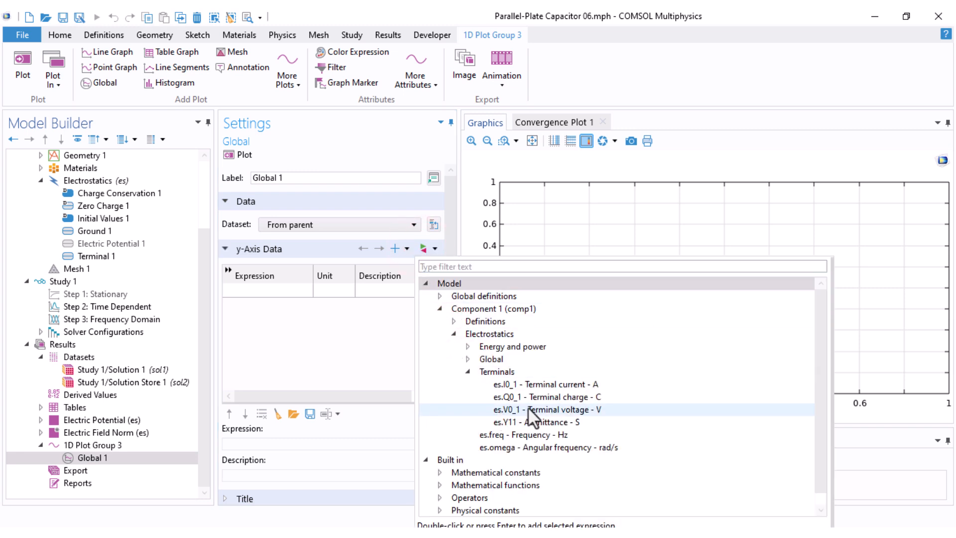
double_click(551, 398)
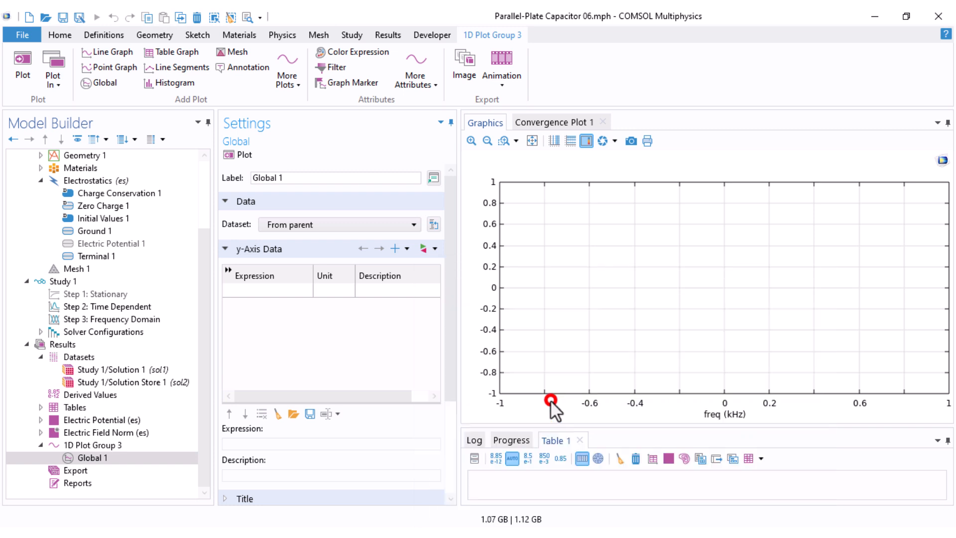
Step: Add the terminal voltage es.V0_1 as a second y-axis expression of the Global plot
click(401, 250)
click(426, 347)
click(440, 385)
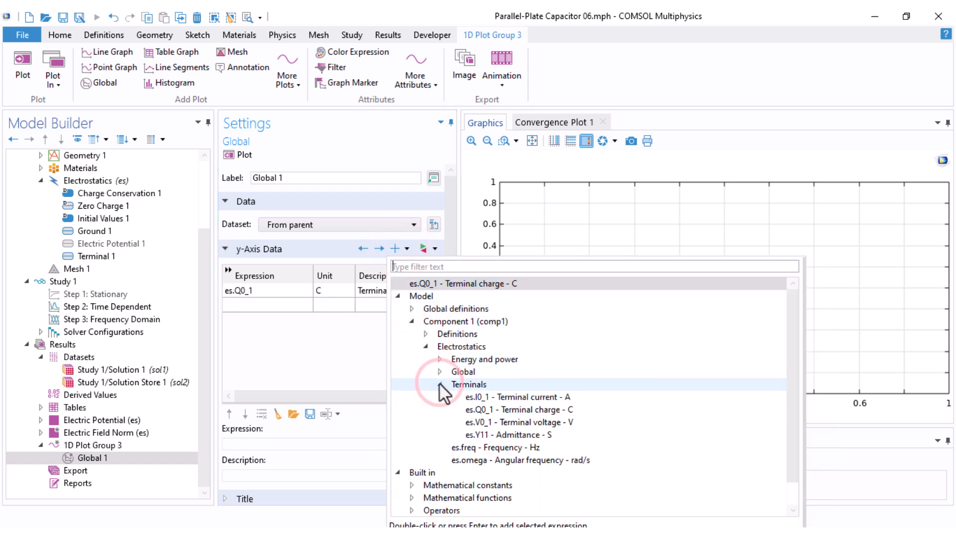
double_click(497, 421)
Step: Combine the two expressions into a single row reading es.Q0_1/es.V0_1
click(260, 303)
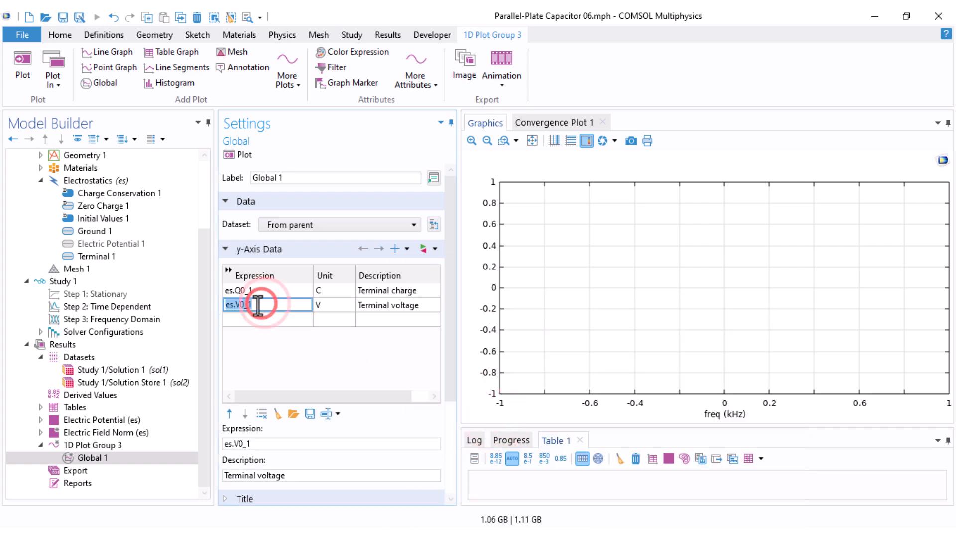
key(ctrl+x)
click(266, 291)
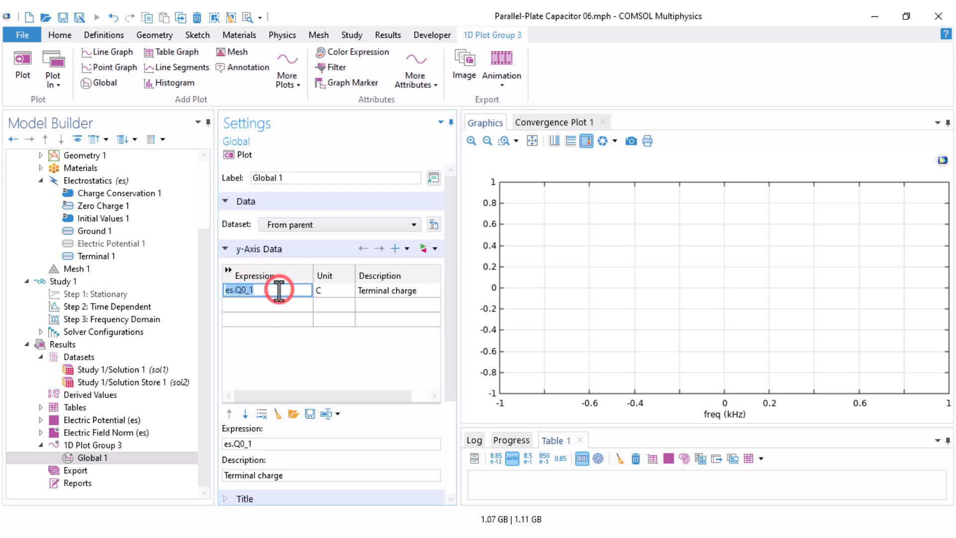
text(/)
key(ctrl+v)
click(280, 303)
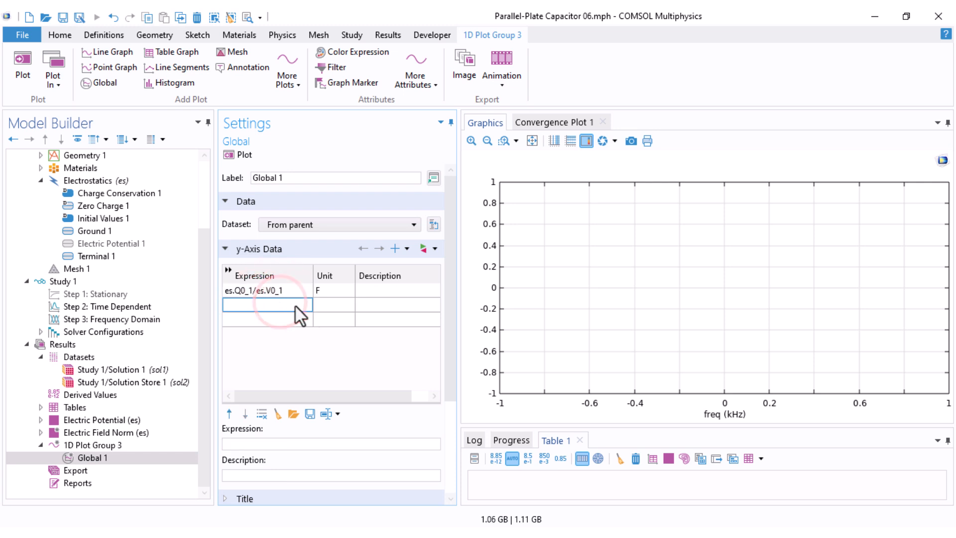
Step: Plot the capacitance expression es.Q0_1/es.V0_1 against frequency
click(373, 290)
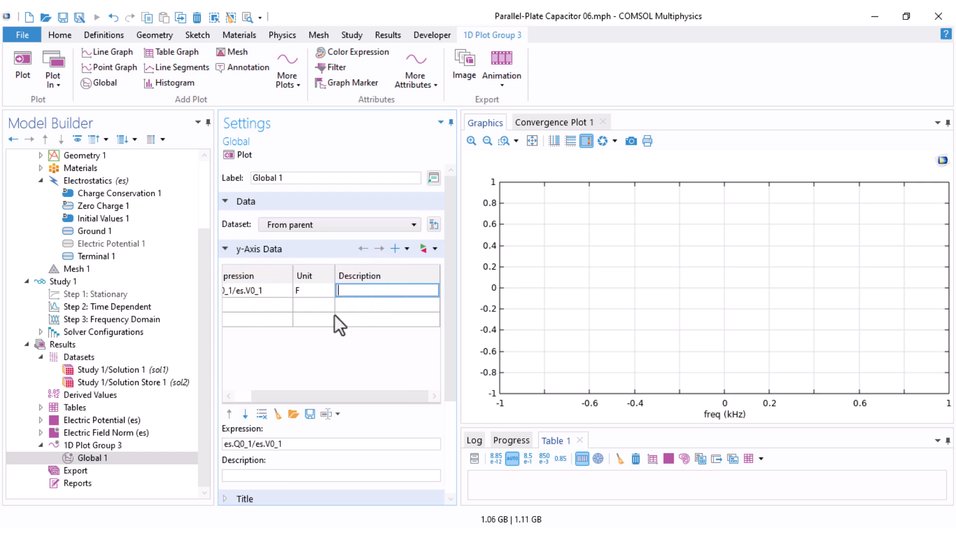
drag(321, 395, 303, 396)
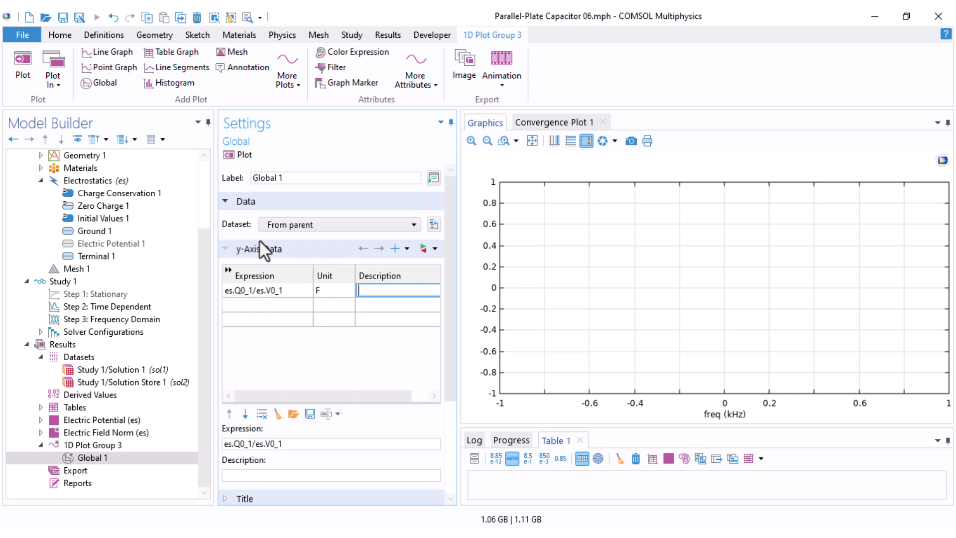
click(229, 155)
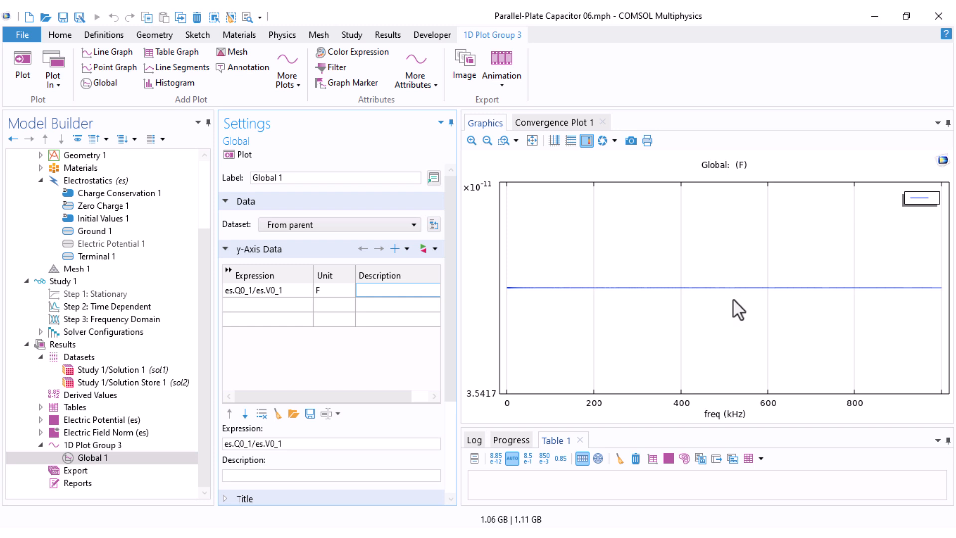
Step: Add the angular frequency es.omega as a y-axis expression of the Global plot
click(400, 250)
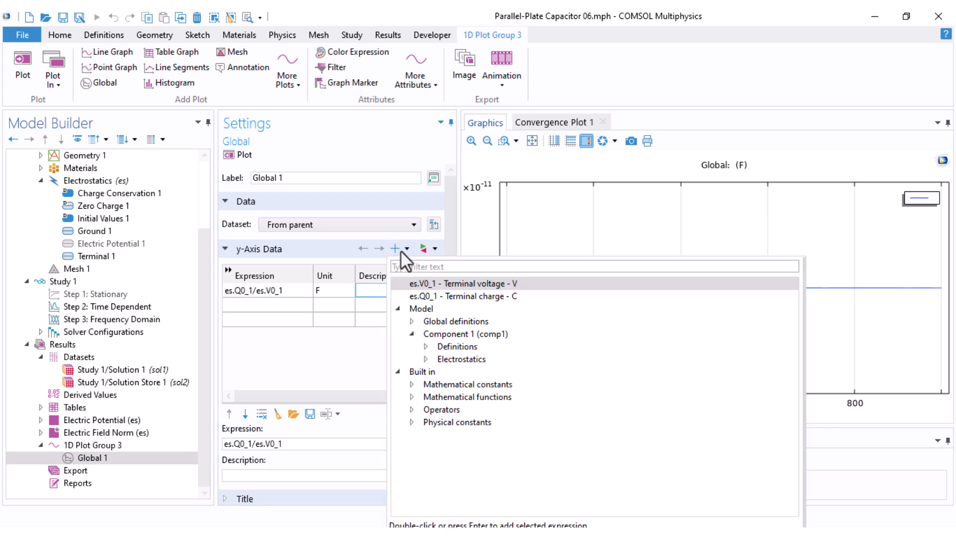
click(426, 359)
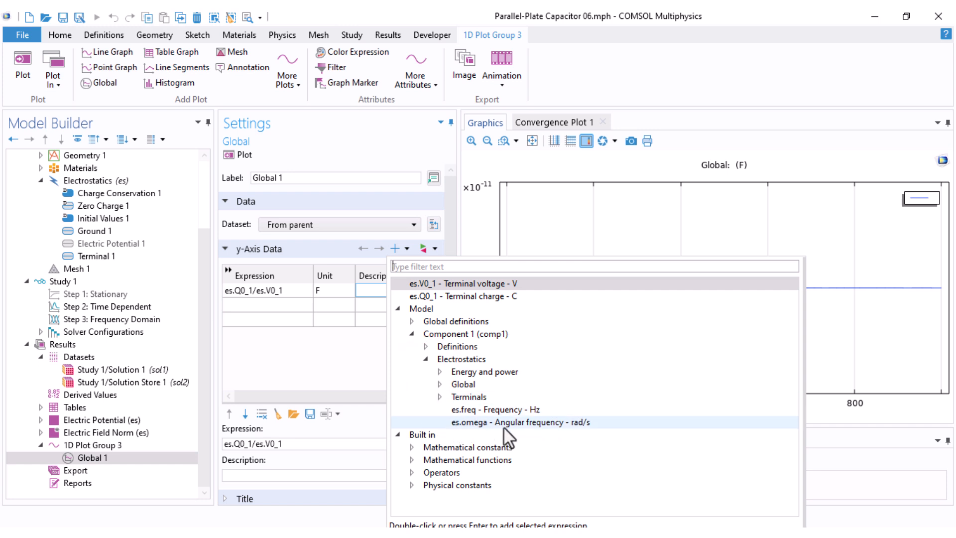
double_click(522, 423)
Step: Change the expression to es.omega*es.Q0_1/es.V0_1 and plot the admittance against frequency
click(264, 319)
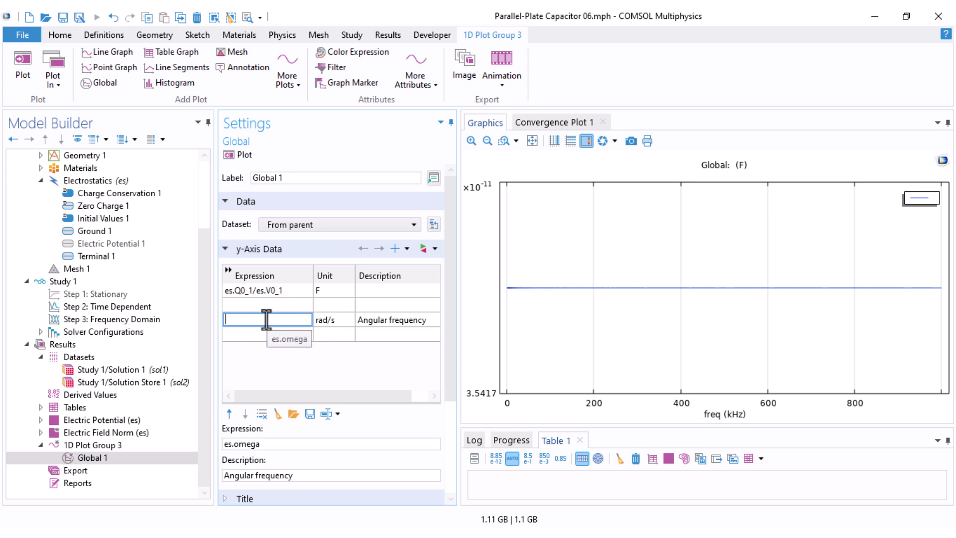
key(ctrl+x)
click(230, 290)
key(ctrl+v)
text(*)
click(298, 306)
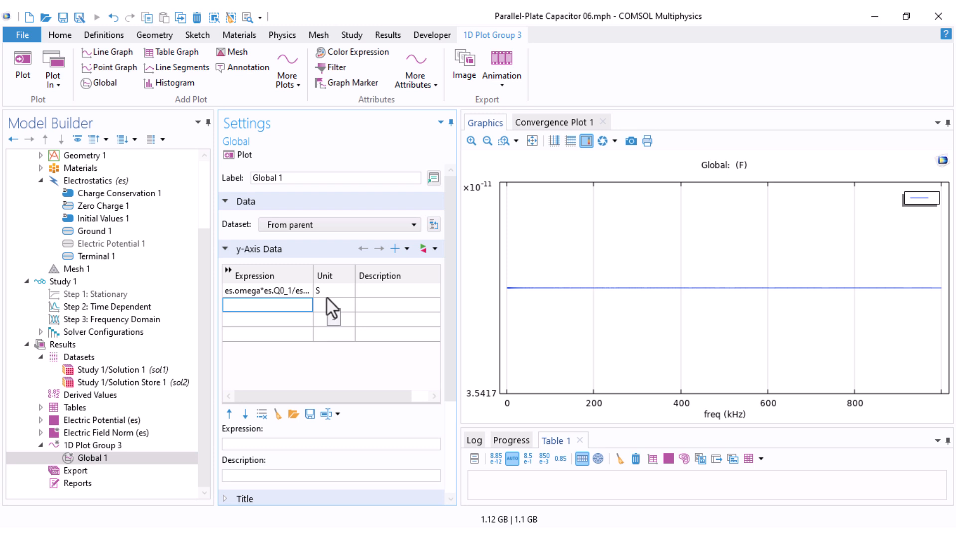
click(238, 154)
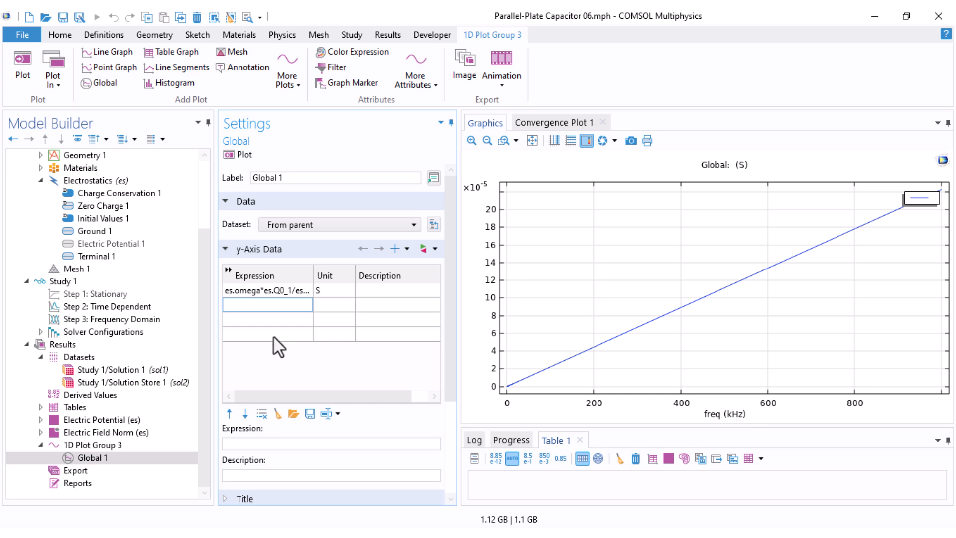
Step: Duplicate 1D Plot Group 3
click(269, 292)
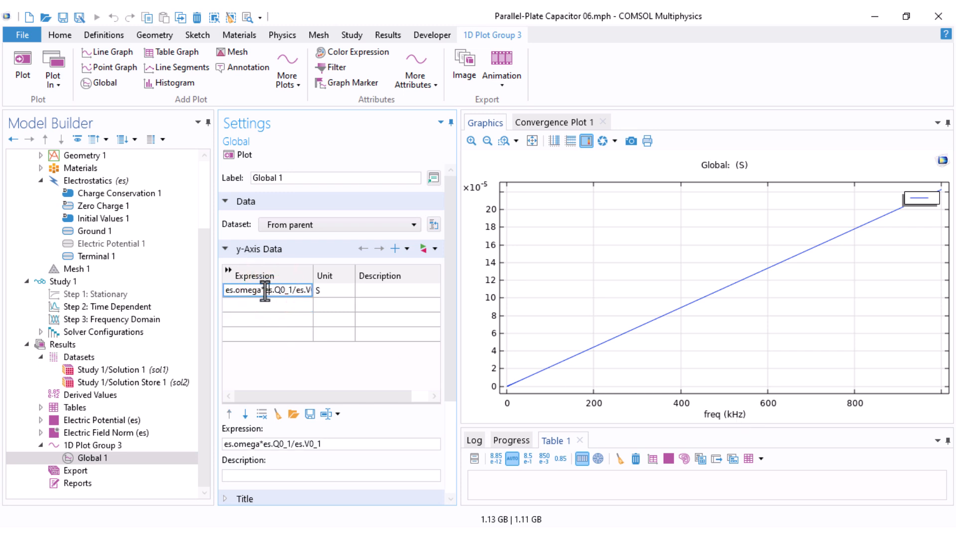
right_click(95, 445)
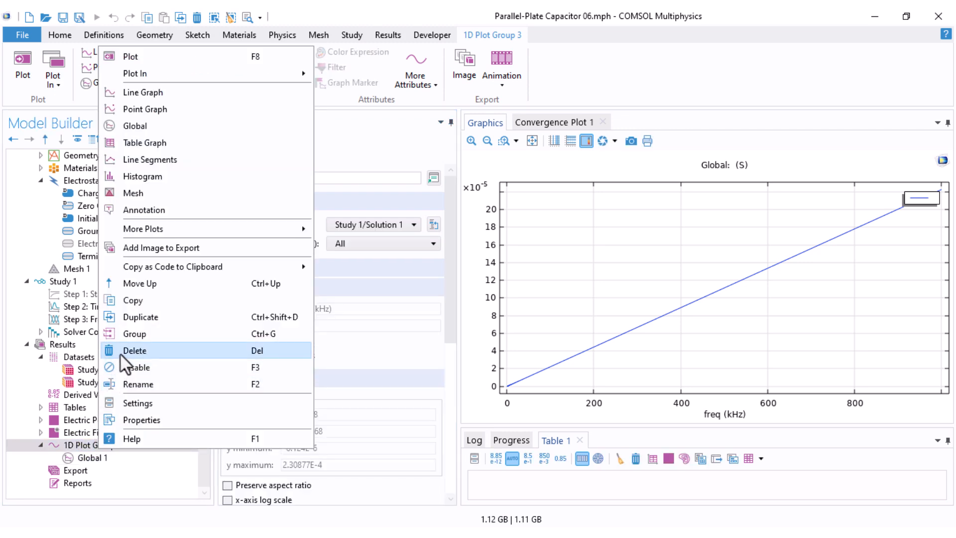
click(144, 317)
Step: In the duplicate's Global plot, change the expression to 1/(es.omega*es.Q0_1/es.V0_1) to plot impedance
click(41, 470)
click(83, 482)
click(229, 292)
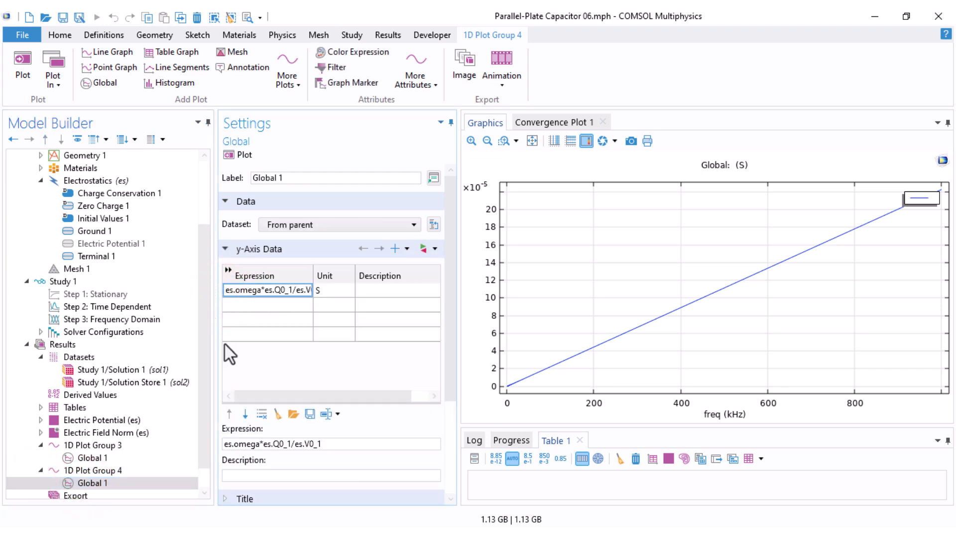
text(1/()
key(End)
text())
key(Return)
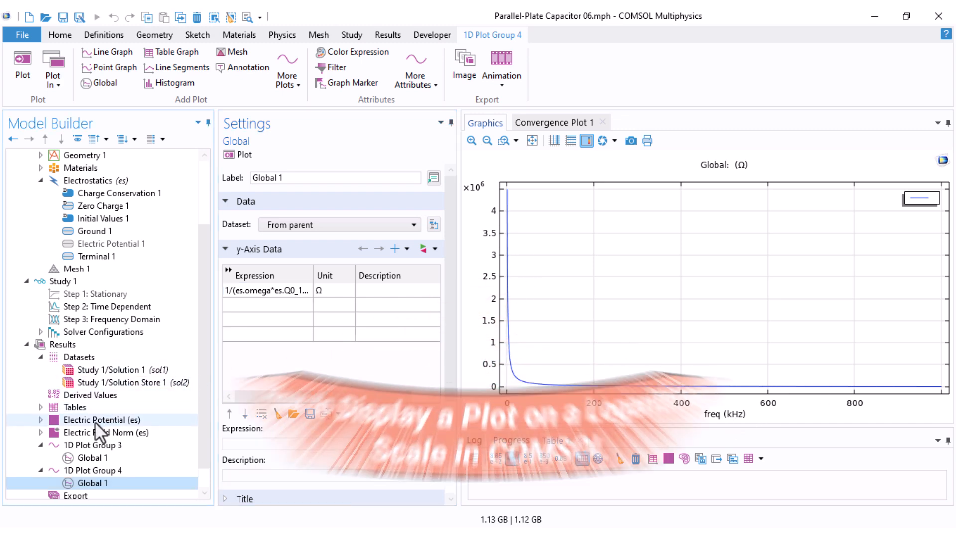
Step: Switch both the x-axis and y-axis of 1D Plot Group 4 to logarithmic scale
click(92, 470)
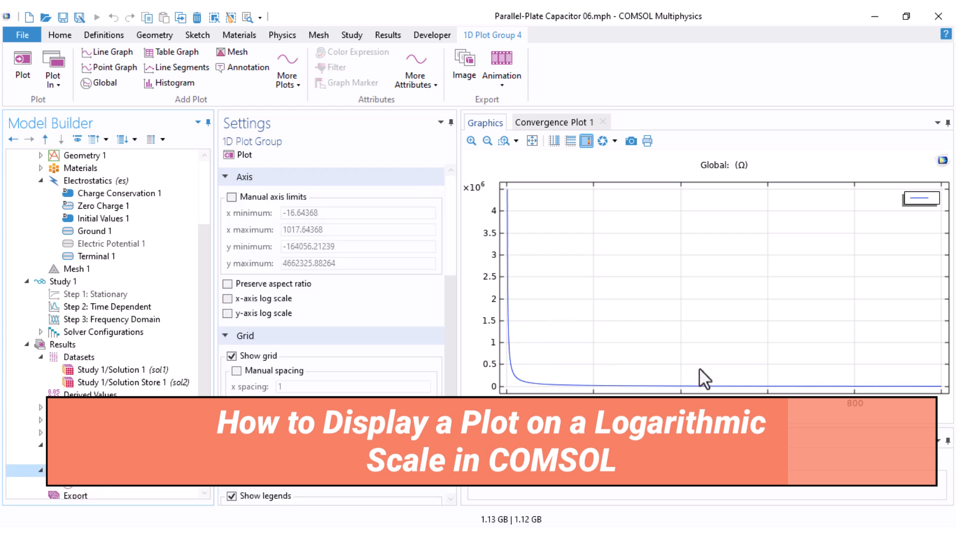
scroll(363, 303, up, 3)
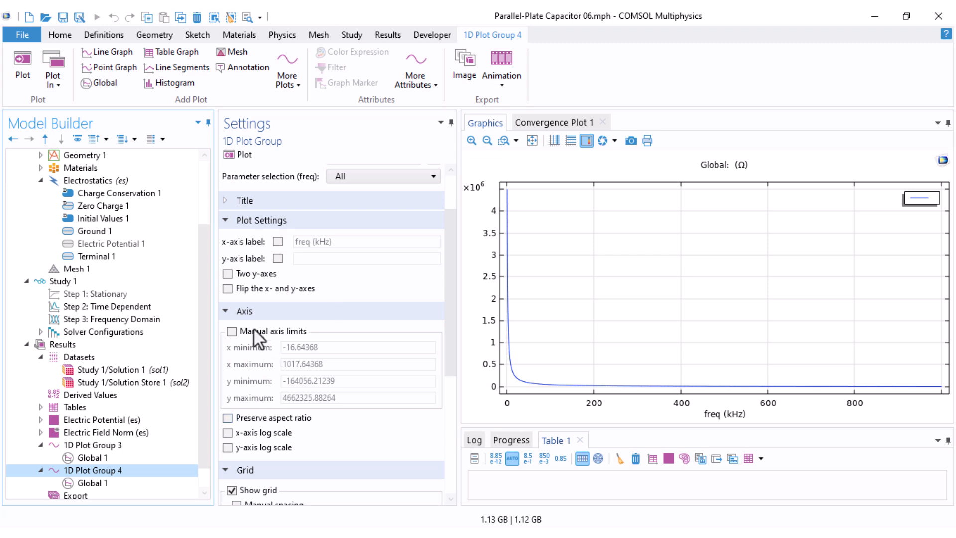
click(240, 433)
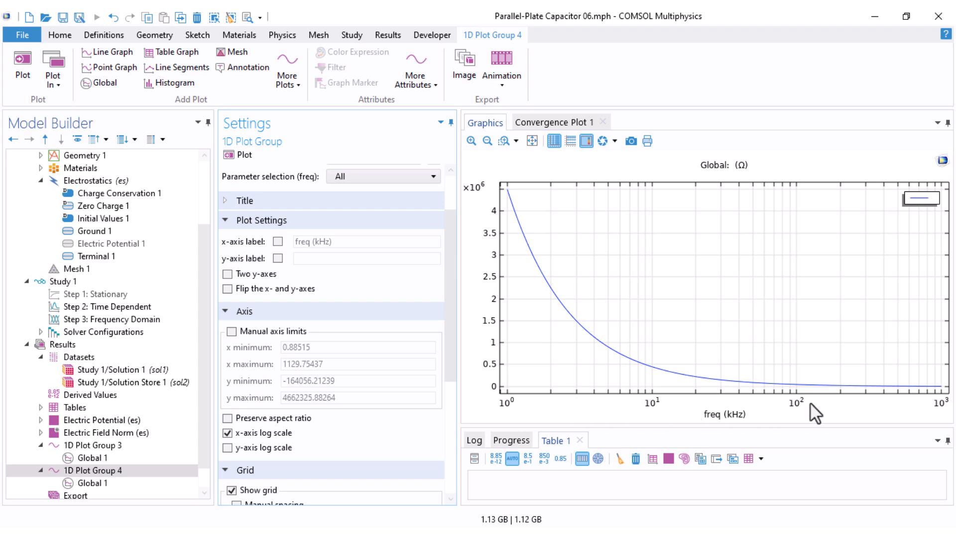
click(227, 448)
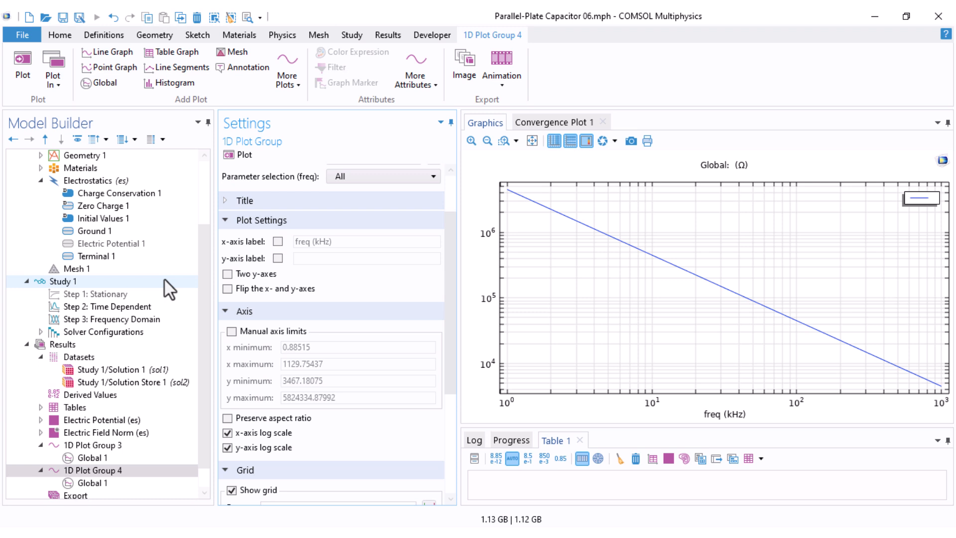
Step: Add an Interpolation function under the Quartz material's Basic properties and label it Permitt
scroll(59, 314, up, 3)
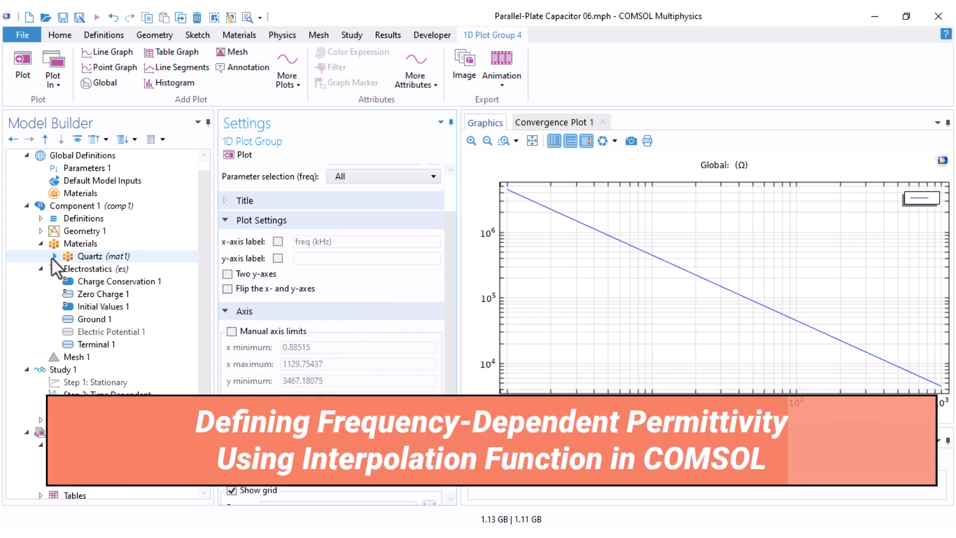
click(54, 256)
click(105, 269)
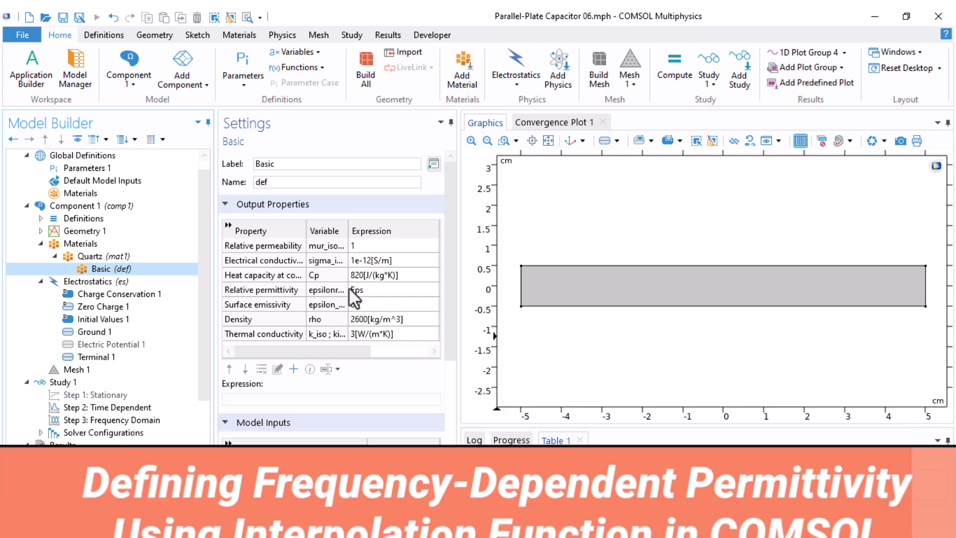
right_click(103, 269)
mouse_move(181, 283)
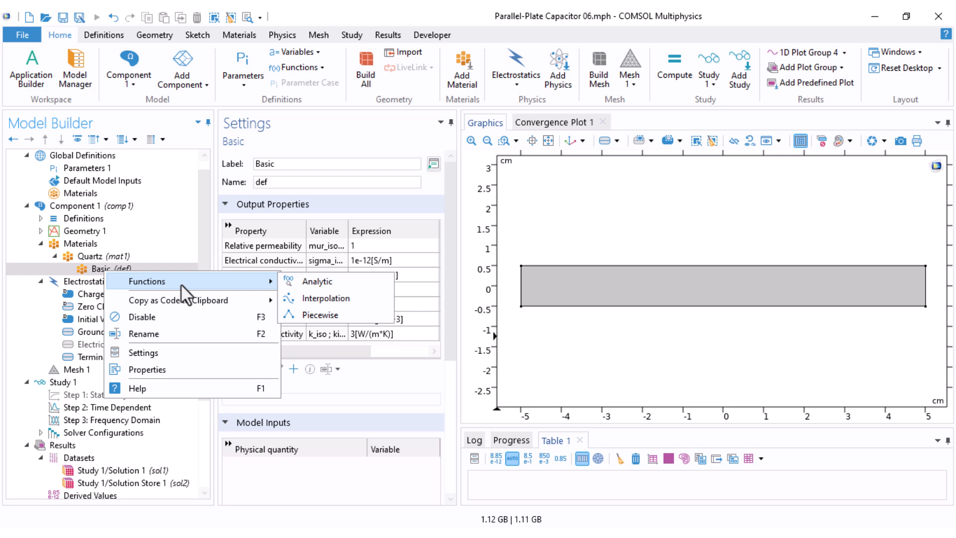
click(327, 298)
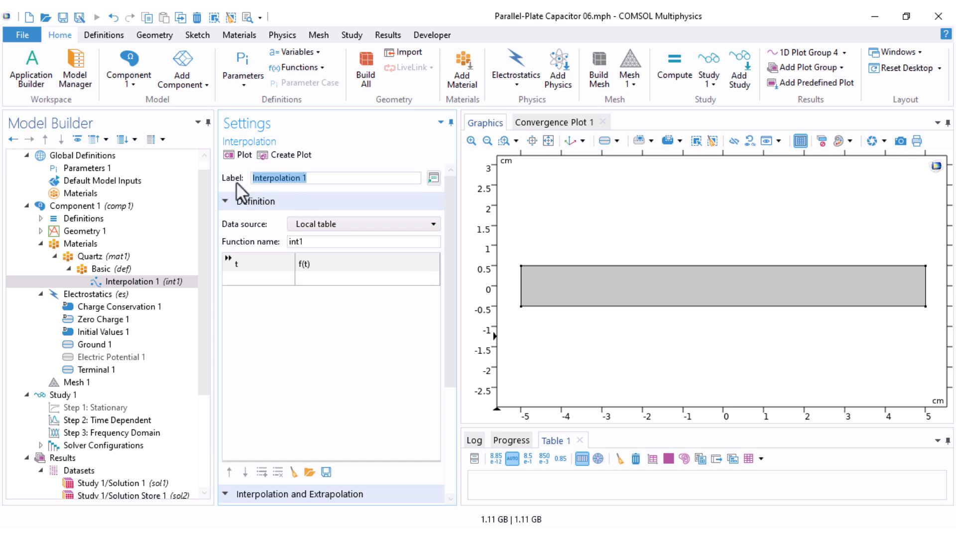
text(Permitt)
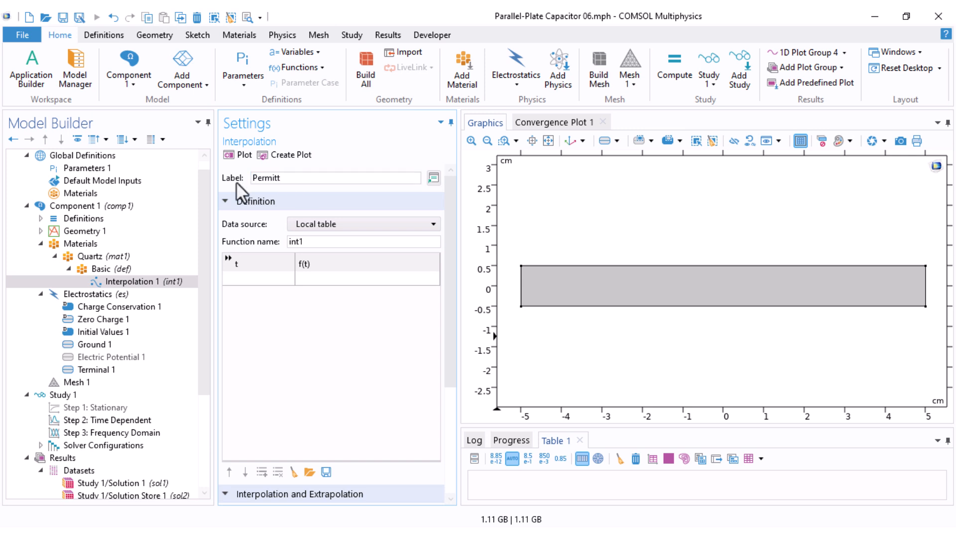
Step: Fill the interpolation table with t values 1e3, 20e3, 35e3, 40e3, 45e3, 50e3, 100e3 and f(t) values 1, 1, 0.9, 0.75, 0.5, 0.5, 0.5, and plot it
click(259, 278)
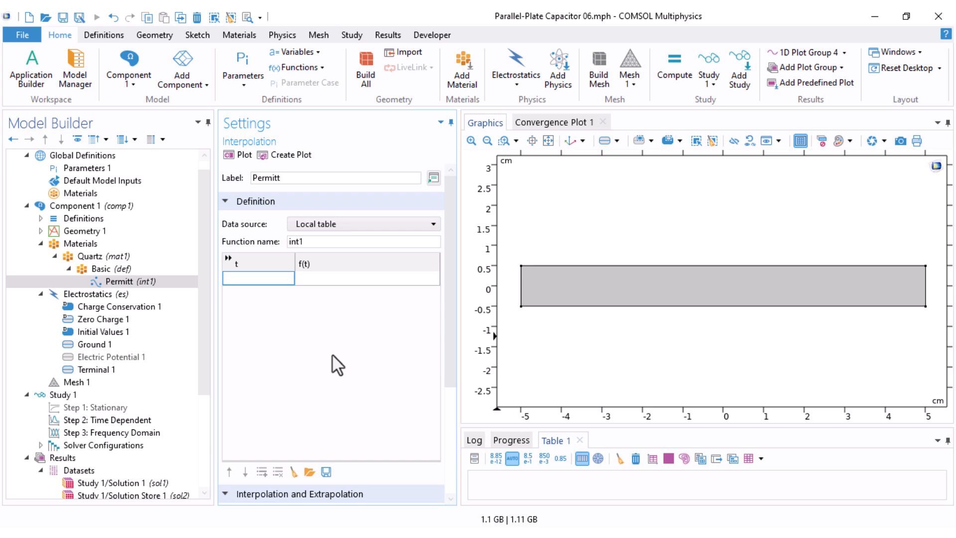
click(264, 278)
text(1e3)
key(Tab)
text(1)
key(Tab)
text(20e3)
key(Tab)
text(1)
key(Tab)
text(35e3)
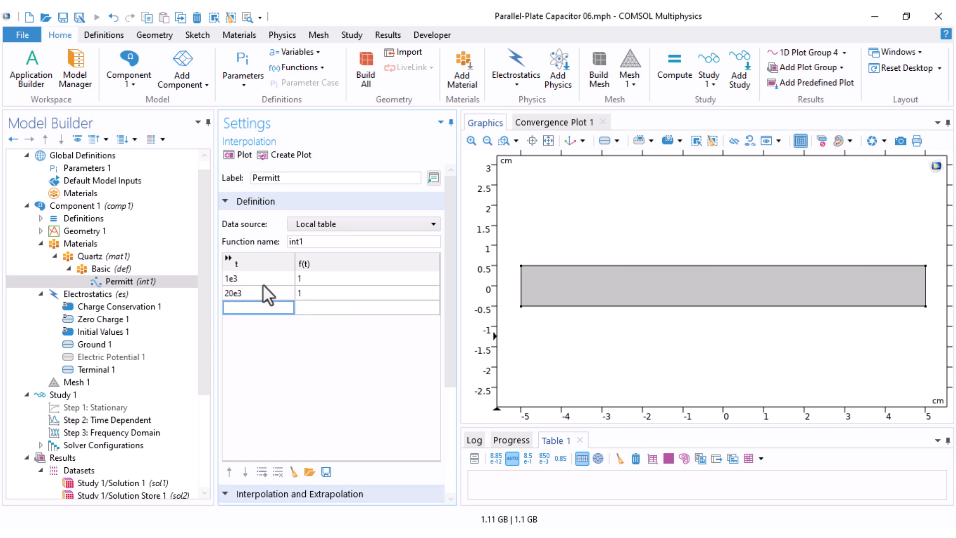
key(Tab)
text(0.9)
key(Tab)
text(40e3)
key(Tab)
text(0.75)
key(Tab)
text(45e3)
key(Tab)
text(0.5)
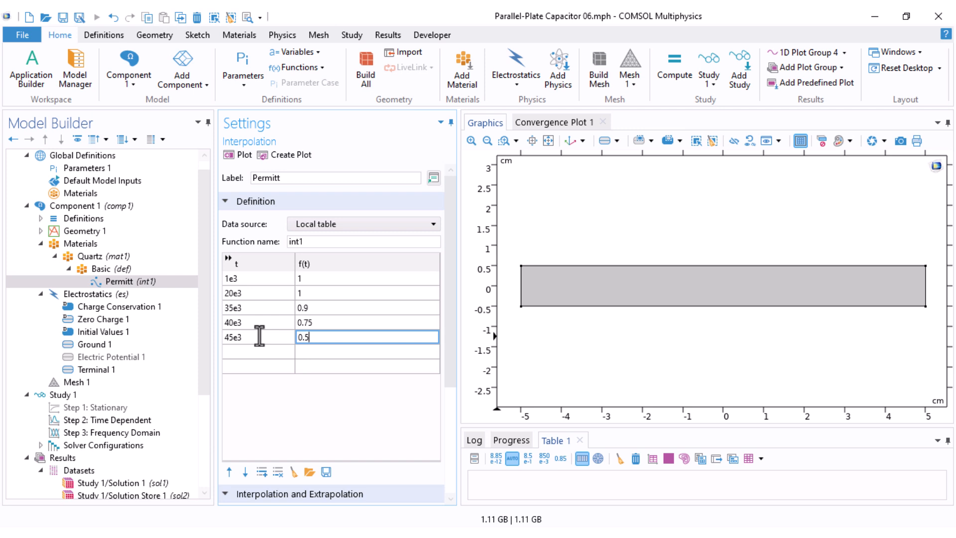
key(Tab)
text(50e3)
key(Tab)
text(0.5)
key(Tab)
text(100e3)
key(Tab)
text(0.5)
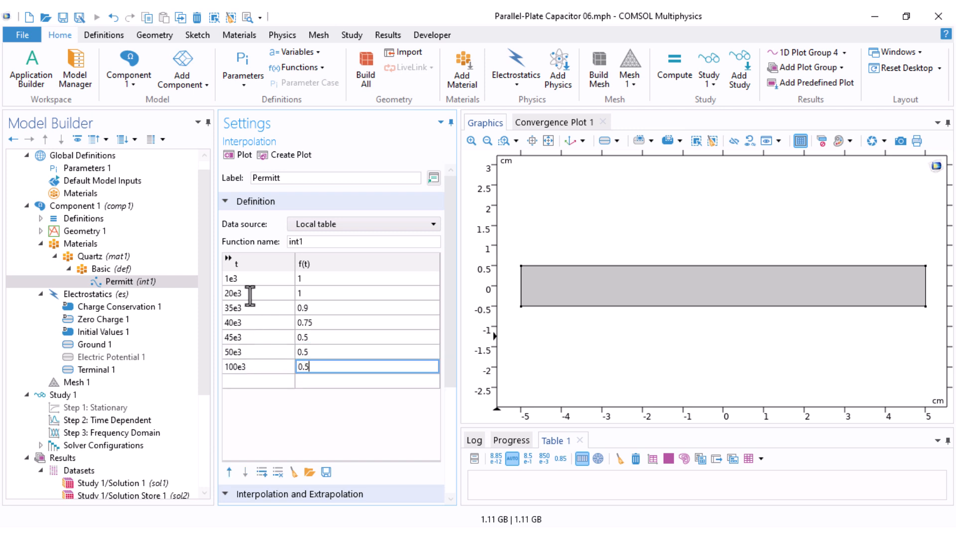
click(238, 156)
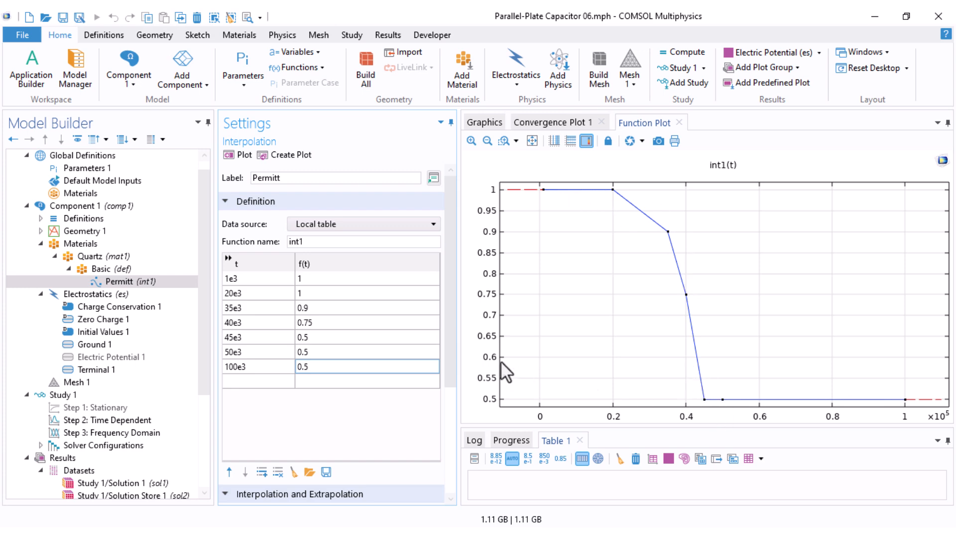
Step: Set the interpolation method to Piecewise cubic and replot the function
scroll(379, 354, down, 3)
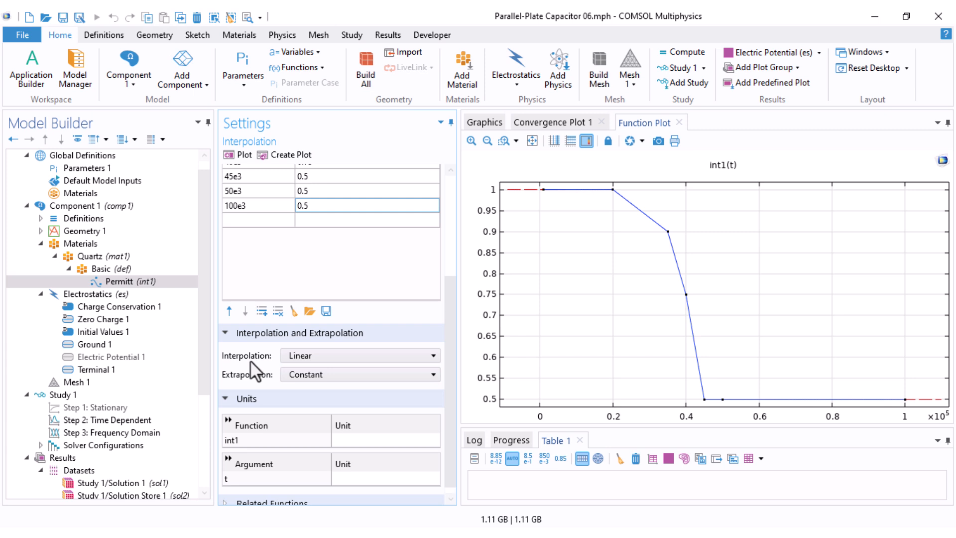
click(318, 355)
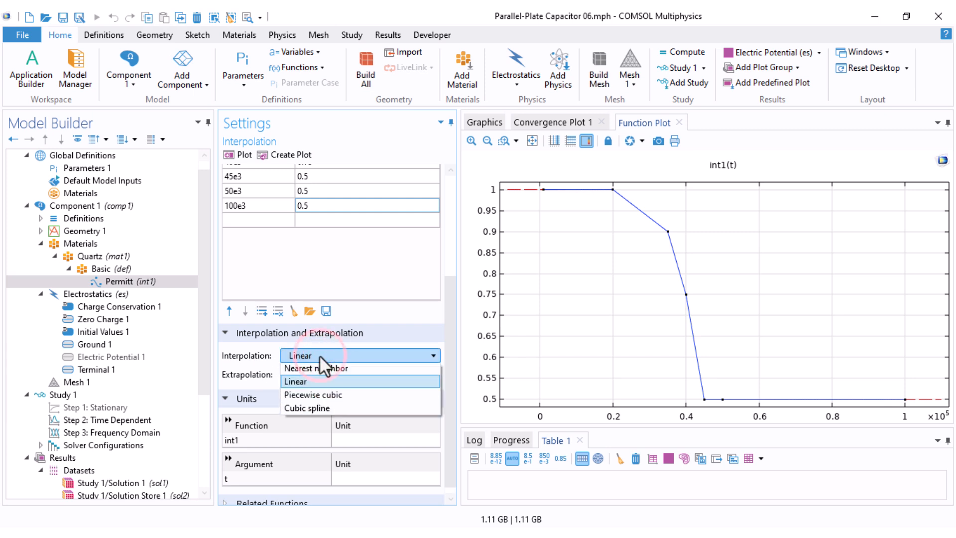
click(333, 396)
click(241, 155)
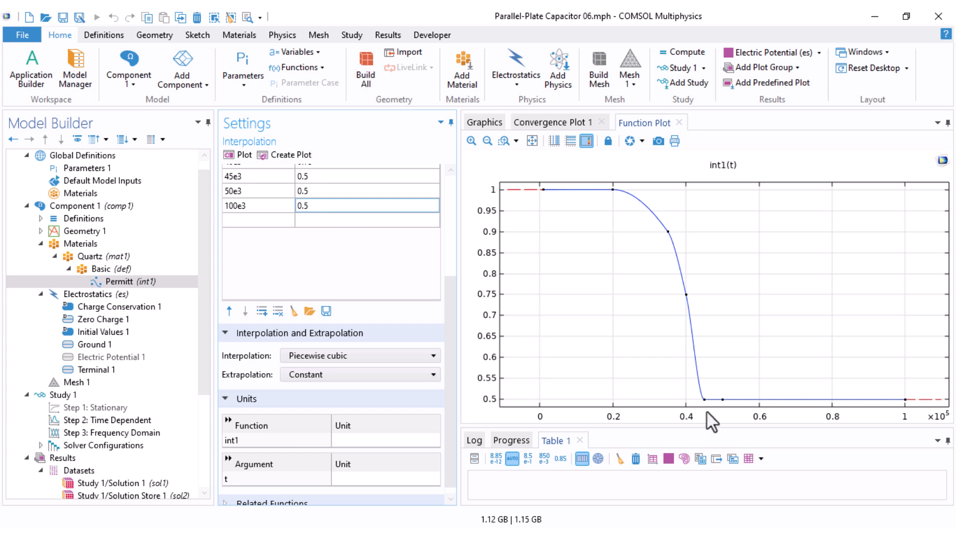
Step: Set the f(t) value at t = 45e3 to 0.55
double_click(316, 177)
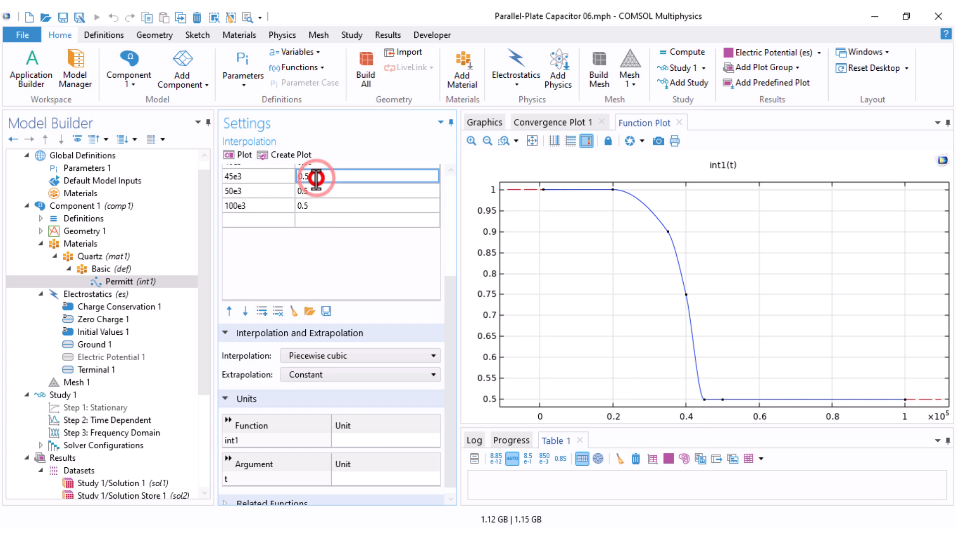
key(BackSpace)
text(6)
key(Return)
click(321, 181)
text(0.55)
key(Return)
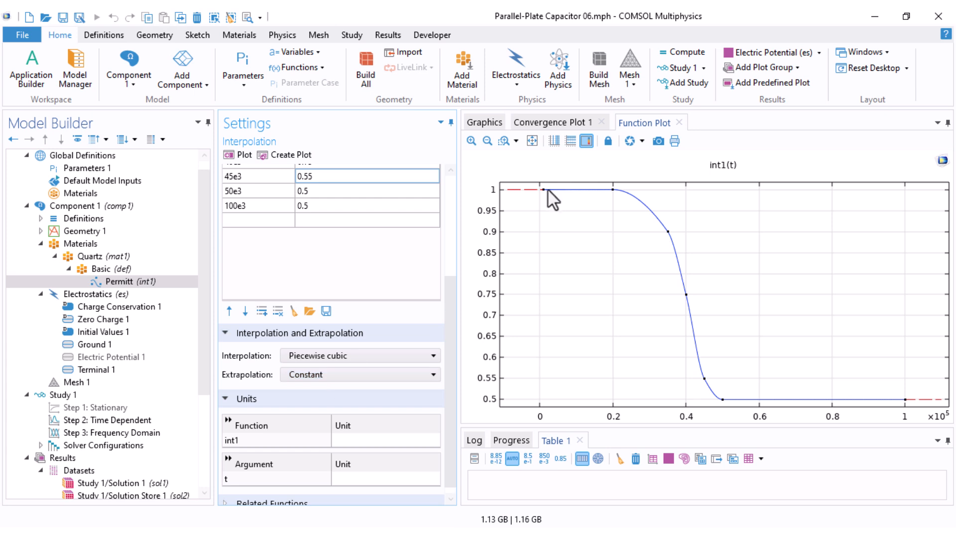
click(331, 369)
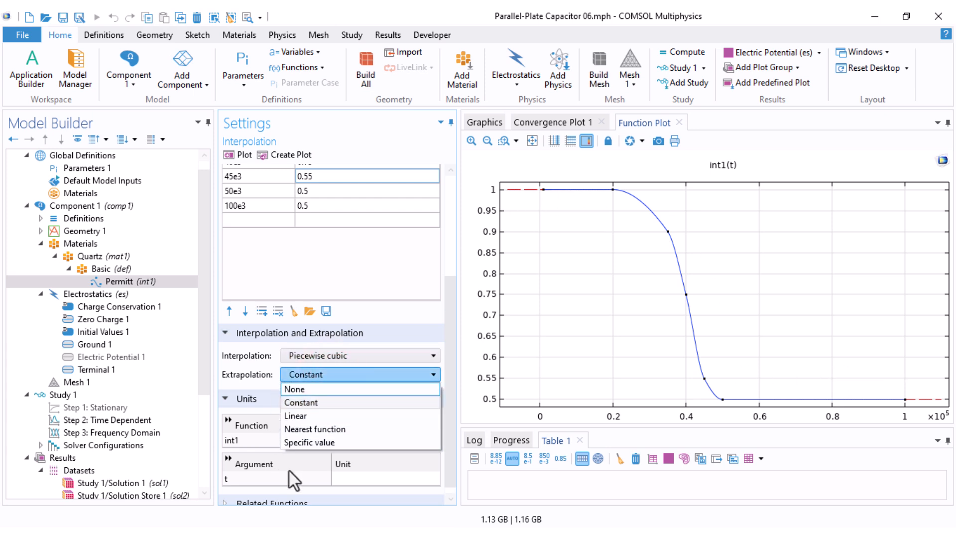
click(258, 374)
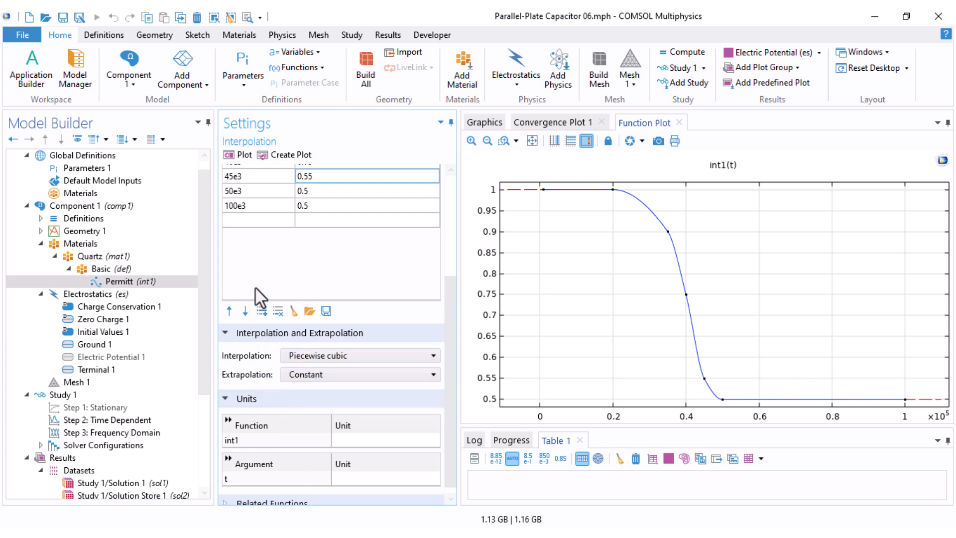
Step: Set the Basic material's relative permittivity expression to Eps*int1(root.comp1.es.freq), inserting the frequency variable from the Electrostatics list
scroll(255, 286, up, 3)
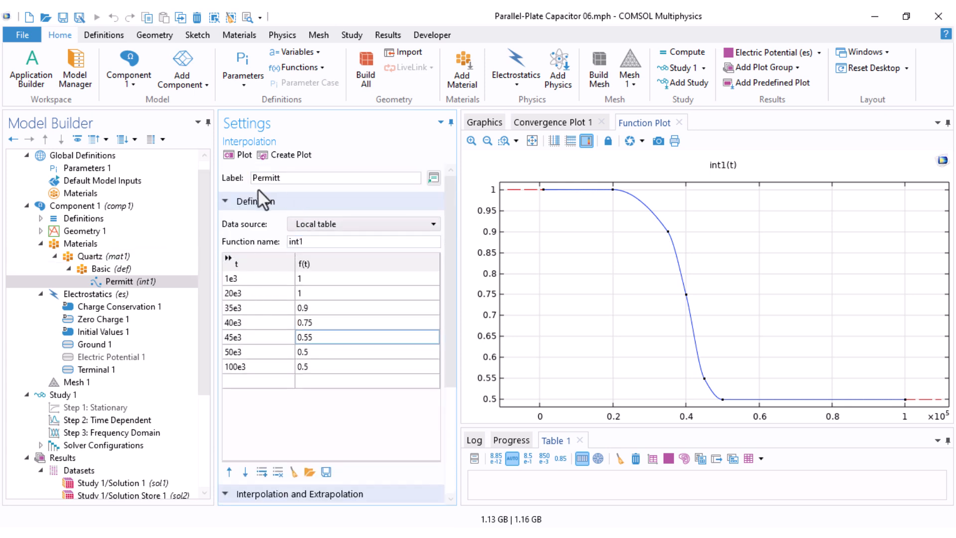
double_click(286, 241)
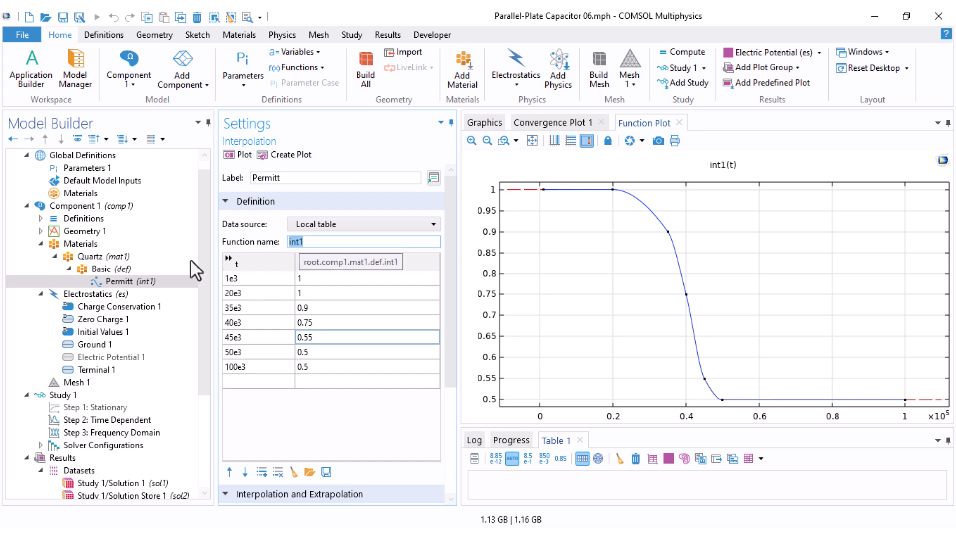
click(120, 269)
click(381, 289)
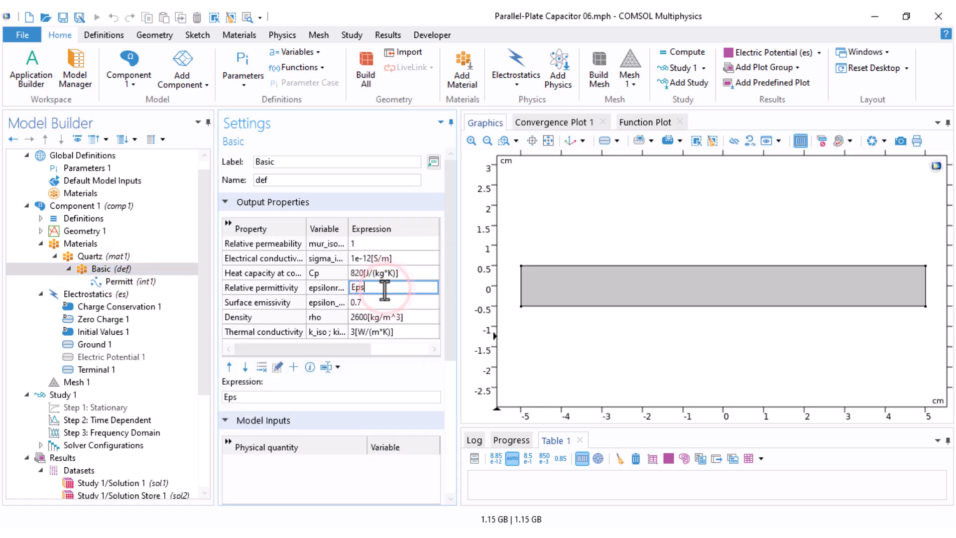
click(252, 397)
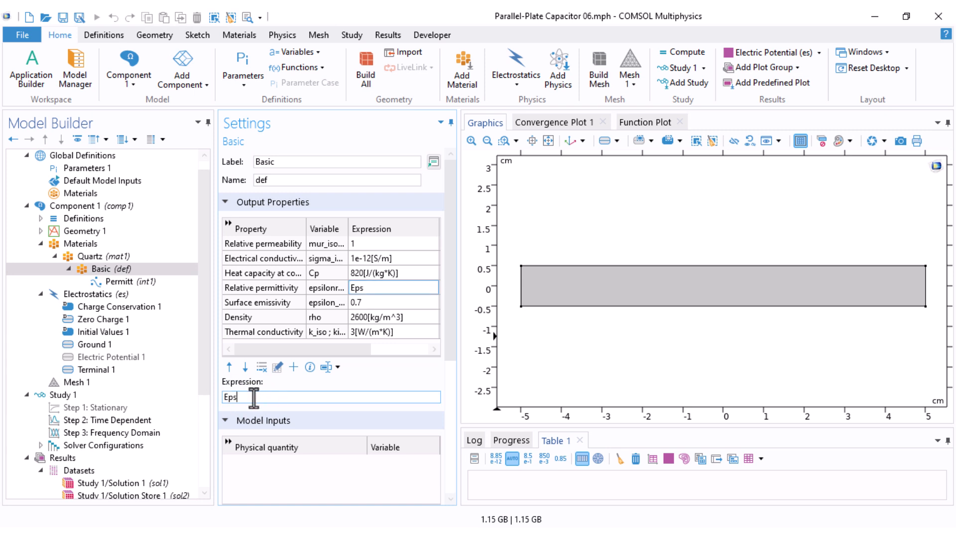
text(*int1())
click(330, 369)
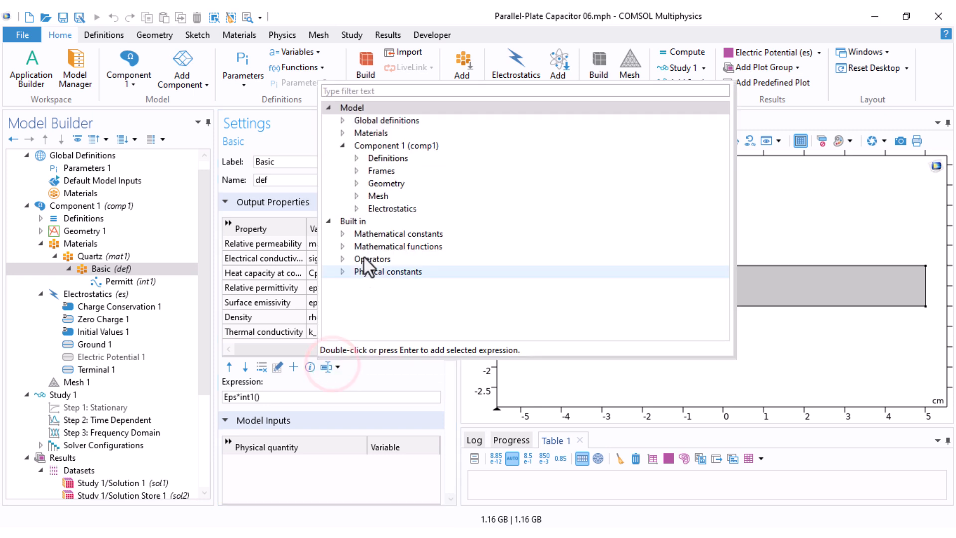
click(357, 208)
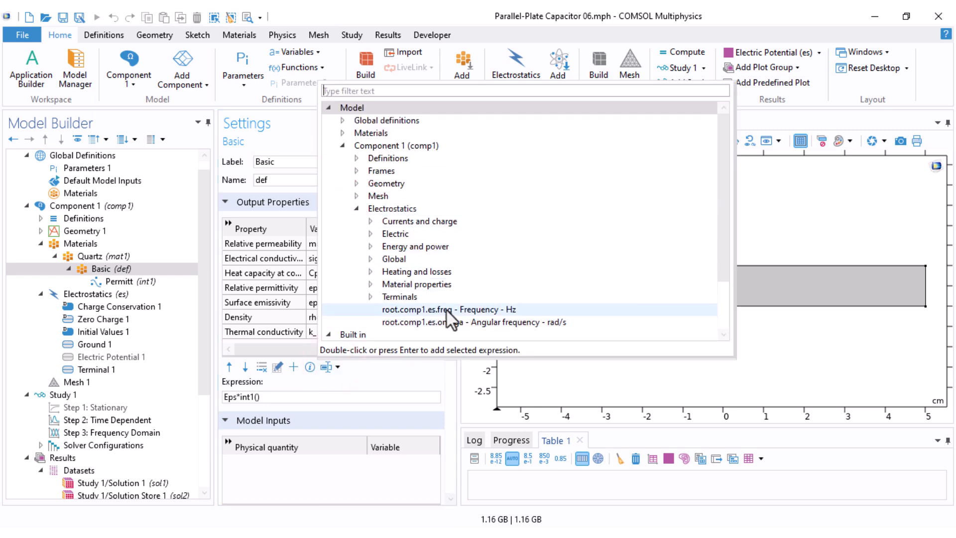
click(437, 322)
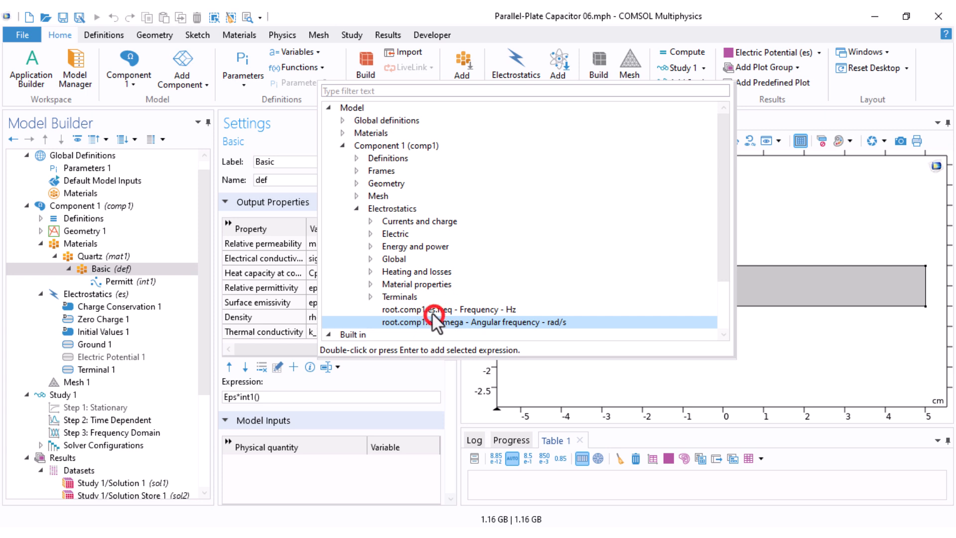
double_click(433, 311)
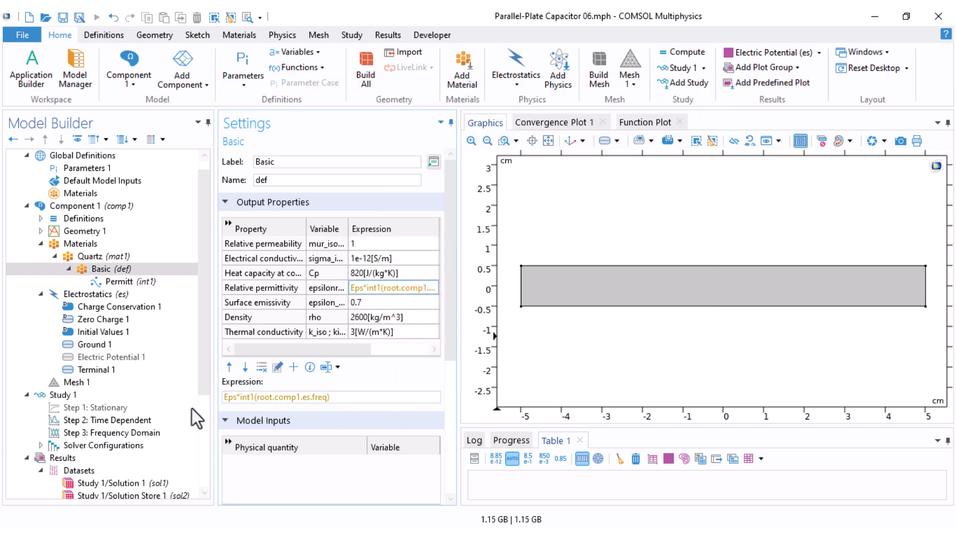
Step: Try to compute Study 1 and dismiss the resulting dialog
click(63, 394)
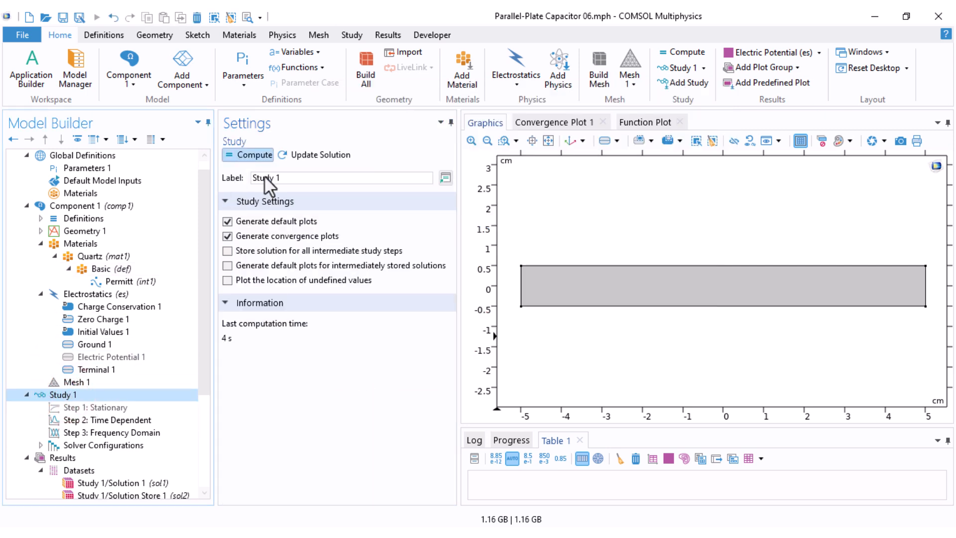
click(253, 159)
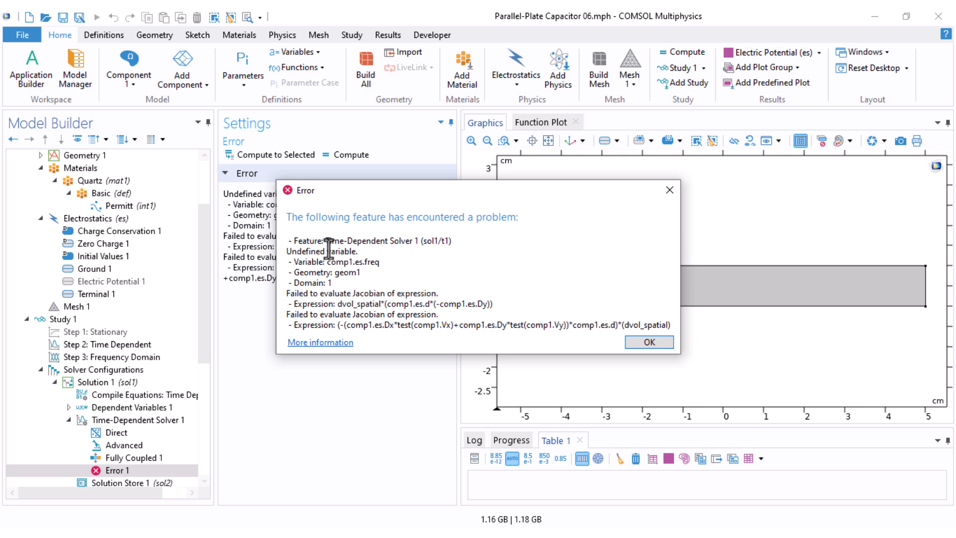
drag(324, 243, 412, 242)
click(392, 243)
click(645, 344)
Step: Disable the Time Dependent step in Study 1
click(115, 343)
right_click(106, 343)
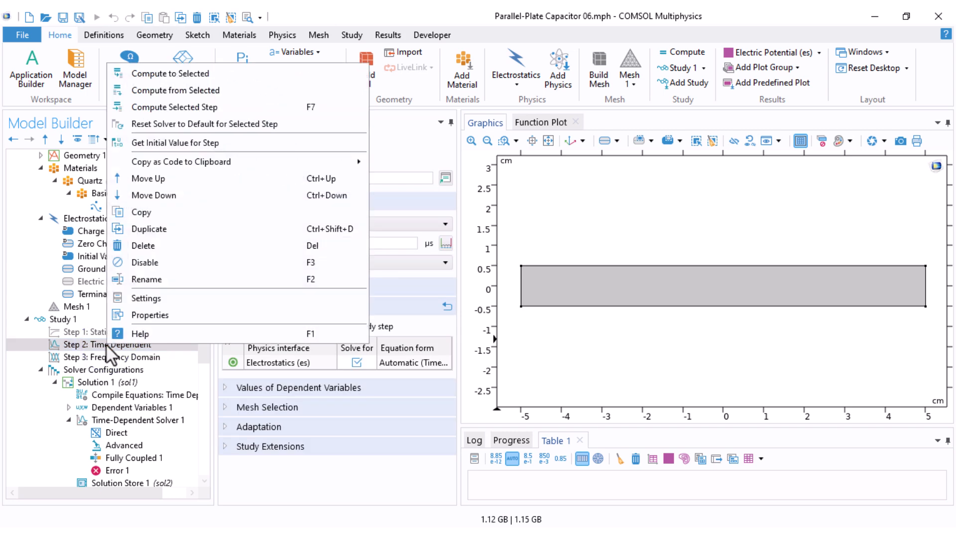
click(137, 263)
Step: Recompute Study 1 with the remaining stationary and frequency domain steps
click(67, 307)
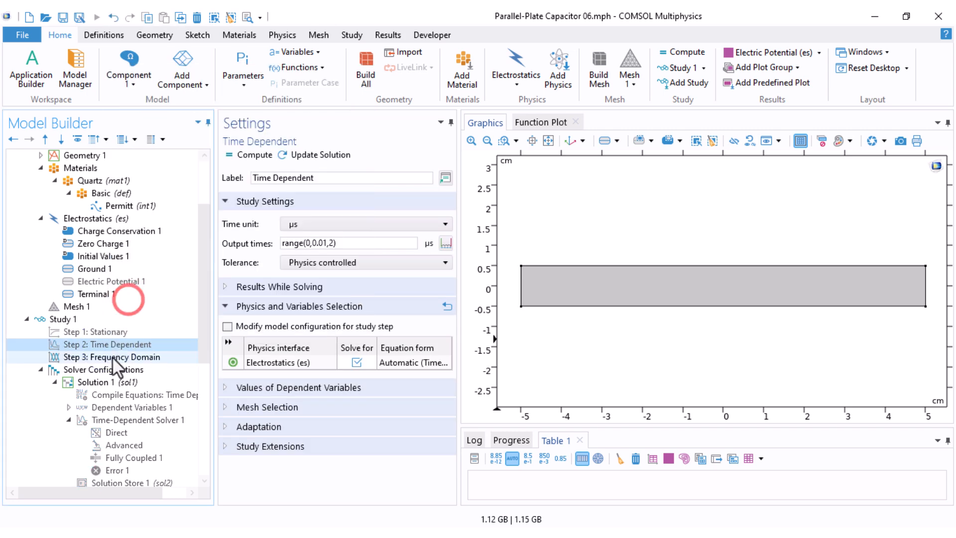
right_click(61, 320)
click(127, 18)
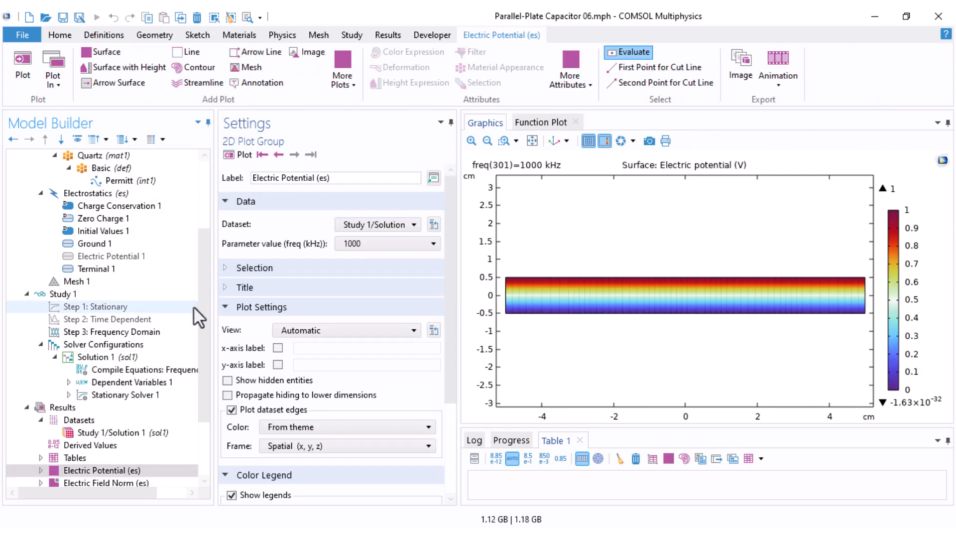
Step: Switch 1D Plot Group 3 to logarithmic x and y axes and open 1D Plot Group 4 for comparison
click(82, 407)
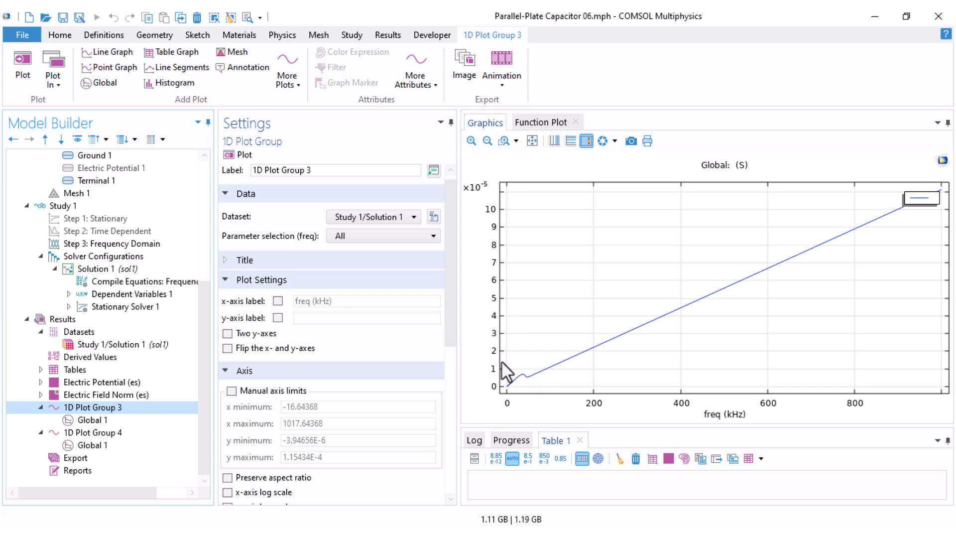
scroll(359, 356, down, 2)
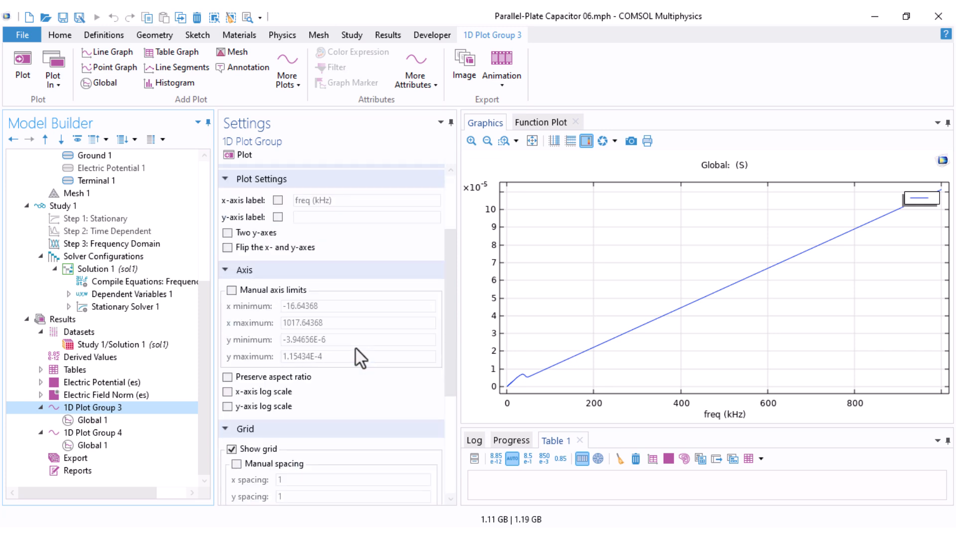
scroll(356, 349, down, 1)
click(227, 358)
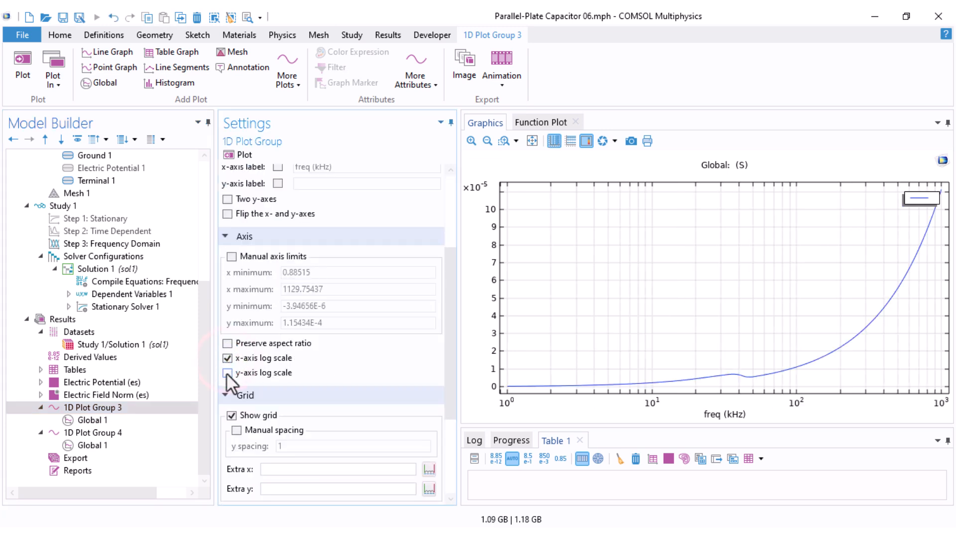
click(227, 372)
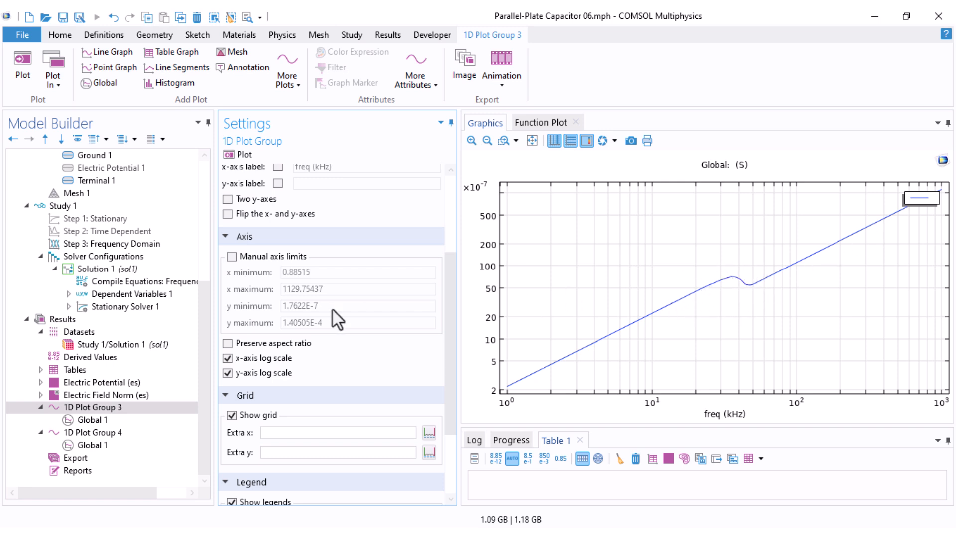
click(103, 431)
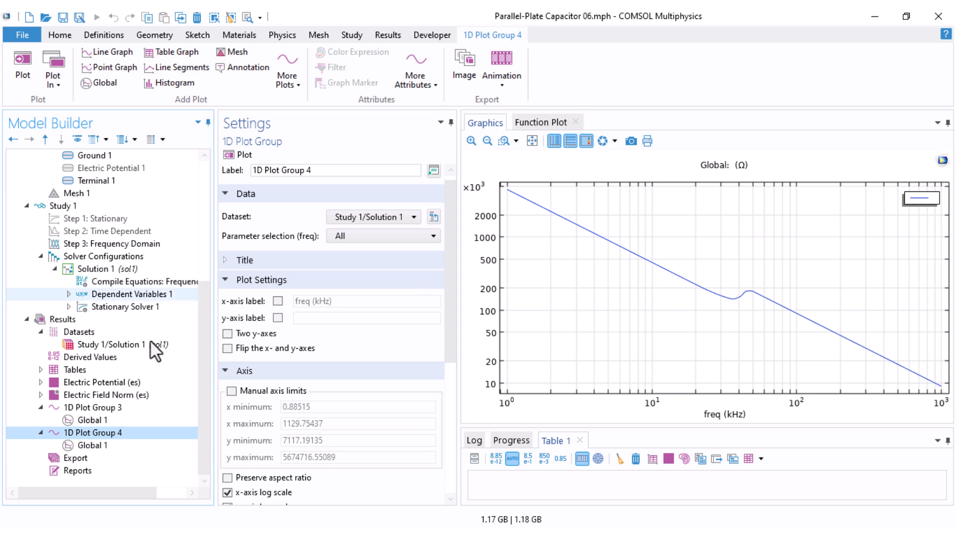
Step: Change the 1D Plot Group 4 global expression to es.Q0_1/es.V0_1 and replot it as capacitance versus frequency
click(102, 446)
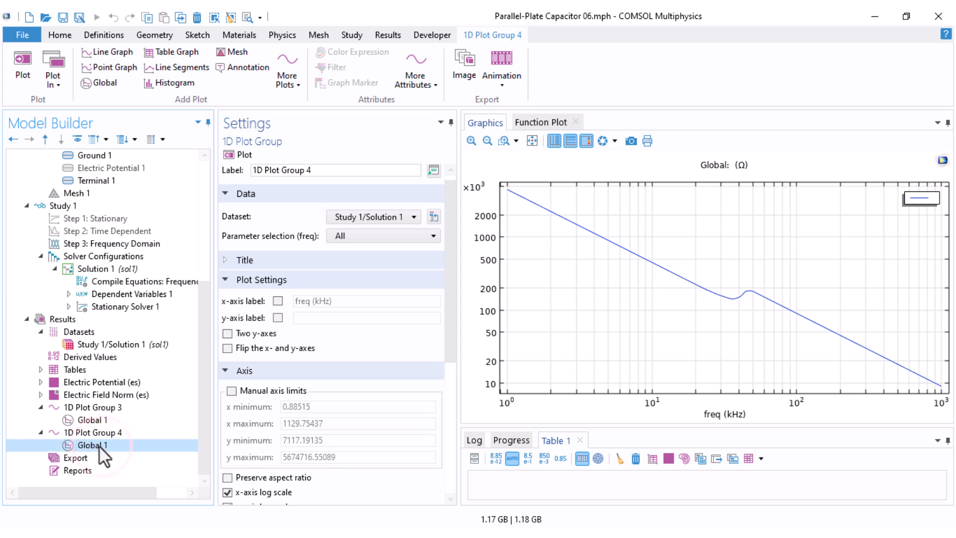
click(276, 293)
drag(277, 294, 185, 328)
key(Delete)
key(End)
key(BackSpace)
key(Return)
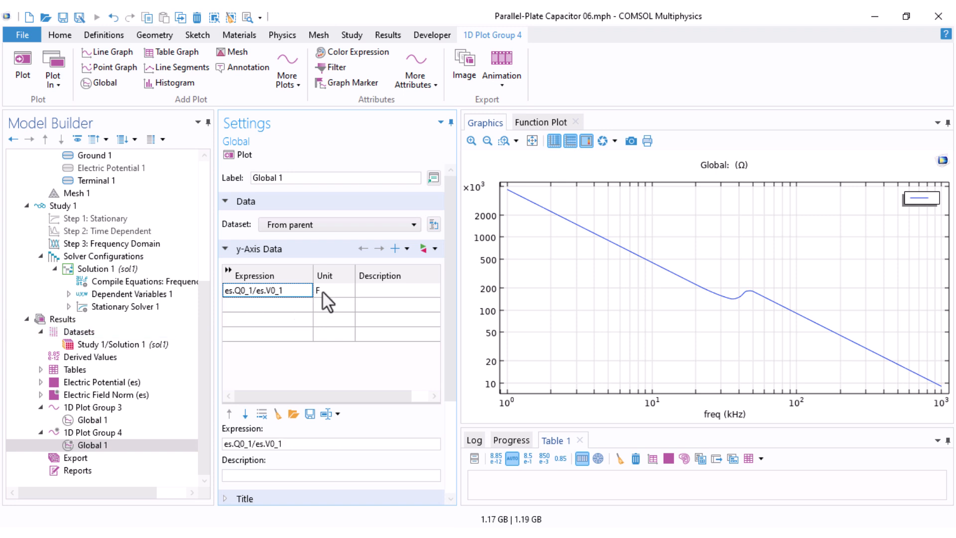
click(229, 155)
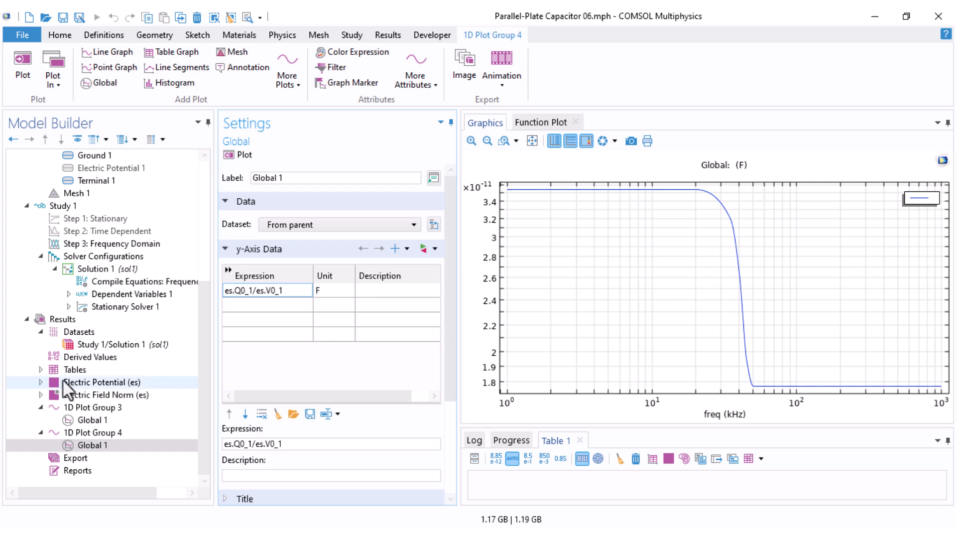
Step: Open the Electric Field Norm plot group and set its frequency parameter value to 1 kHz, then replot
click(41, 381)
click(51, 383)
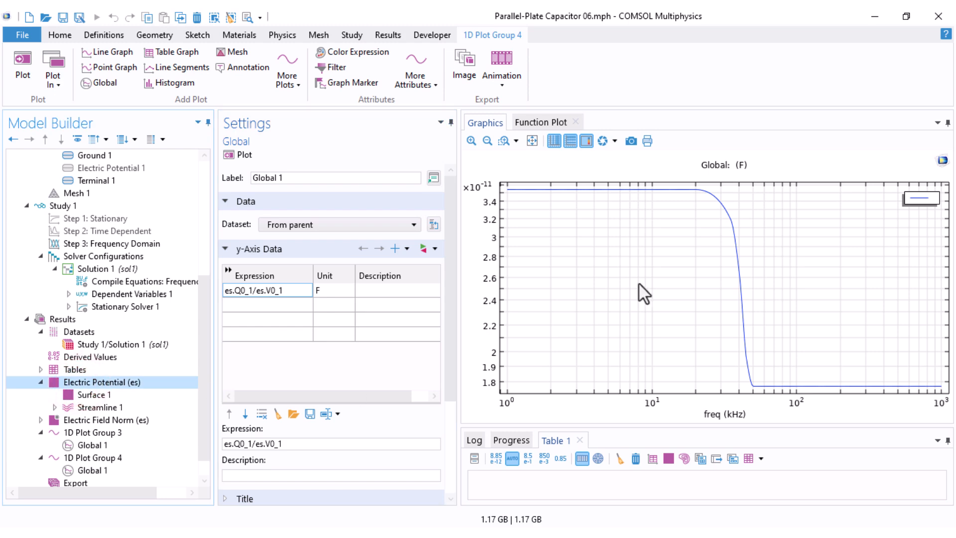
click(40, 420)
click(104, 421)
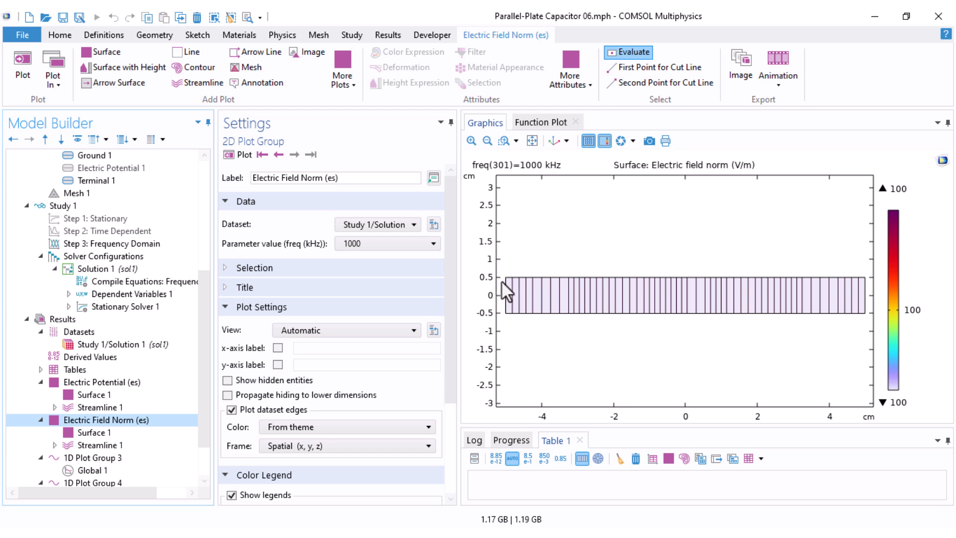
click(356, 246)
scroll(358, 348, up, 2)
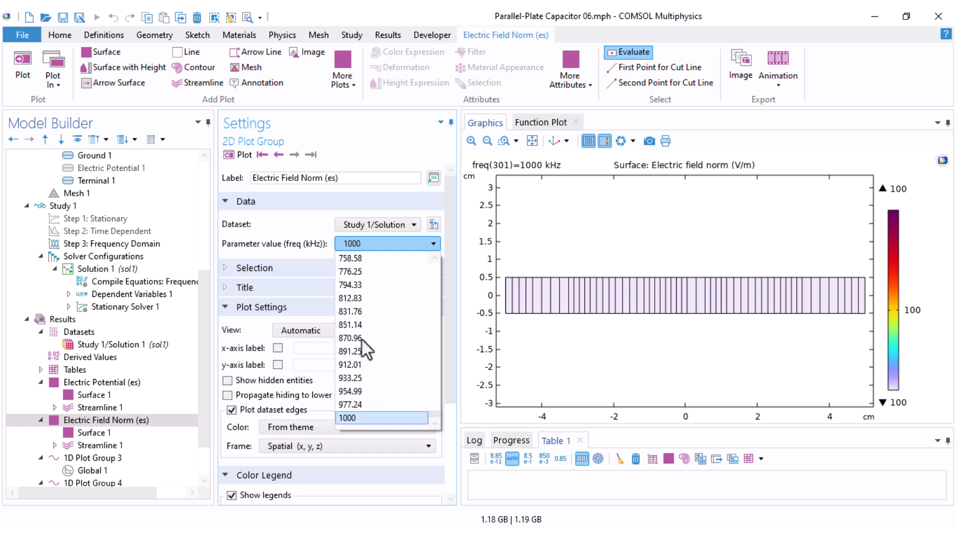
click(366, 295)
click(241, 156)
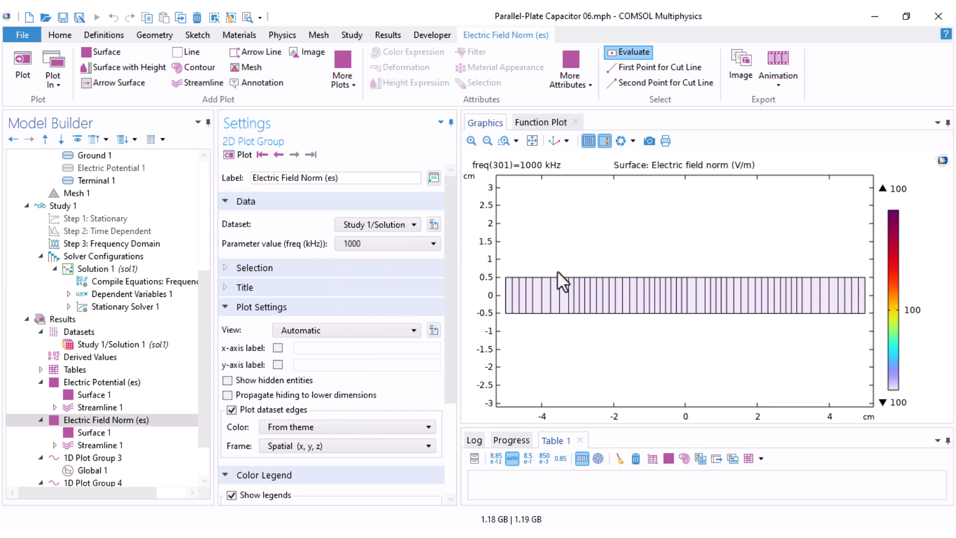
click(354, 244)
drag(438, 414, 435, 229)
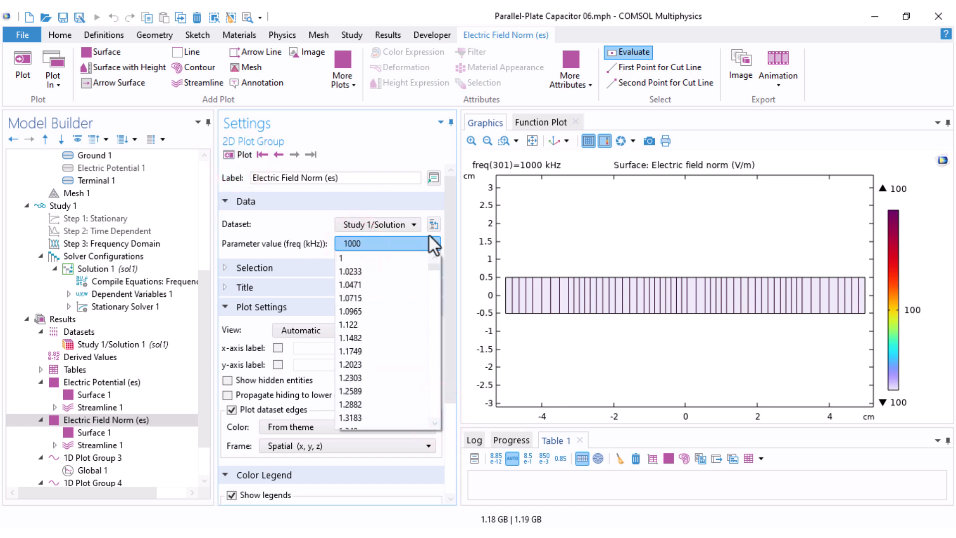
click(348, 252)
click(364, 246)
drag(436, 418, 435, 262)
click(348, 259)
click(244, 156)
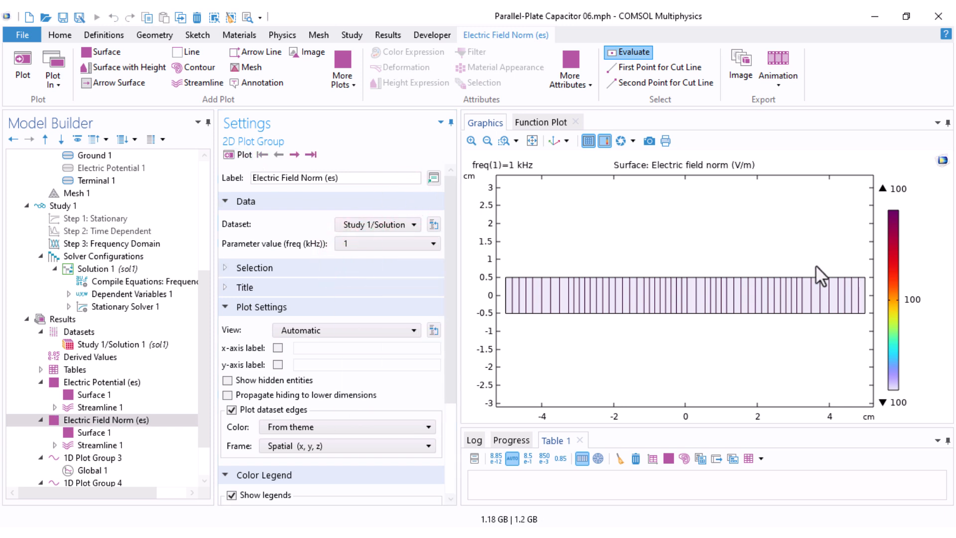